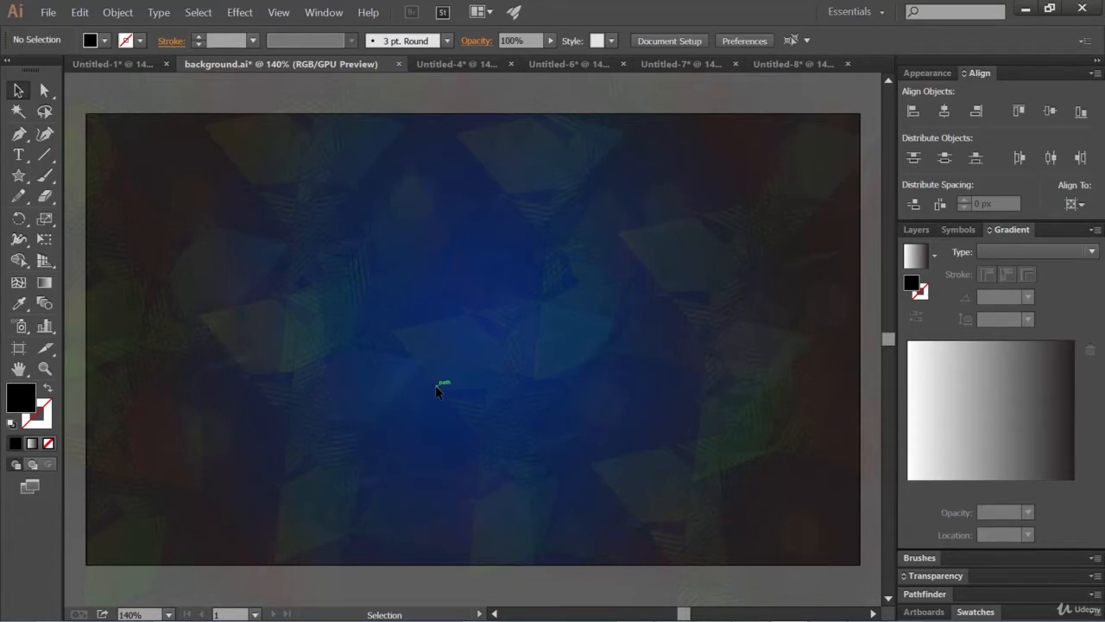
- Collapse Layer 1 and duplicate the whole layer
left_click(917, 231)
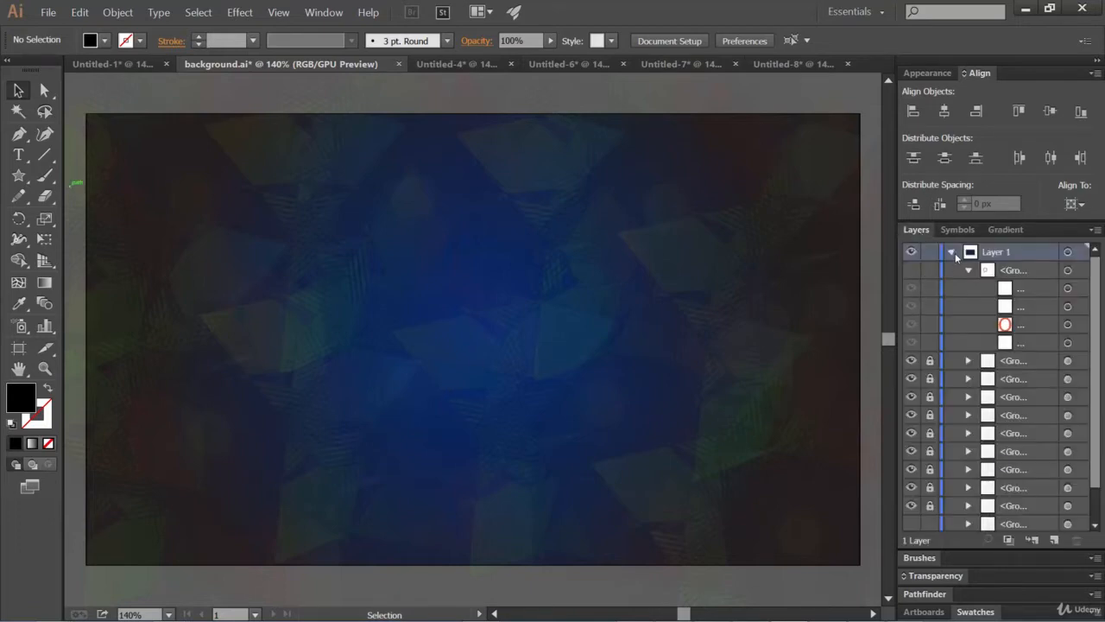
left_click(950, 251)
left_click(950, 252)
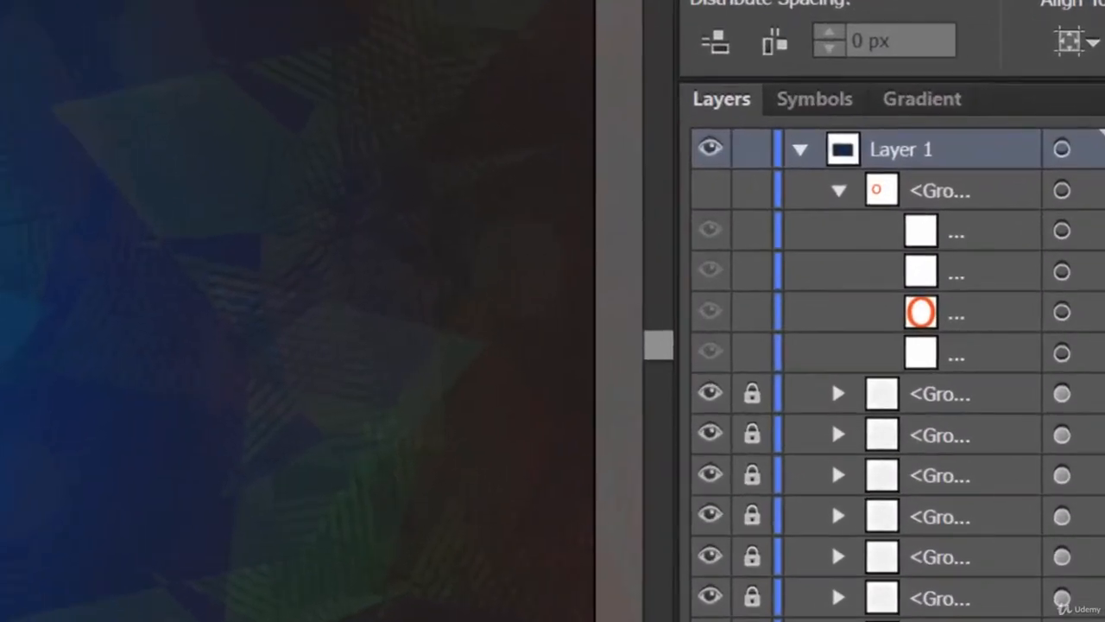
scroll(1067, 215, "down", 2)
scroll(1067, 216, "up", 2)
left_click(801, 151)
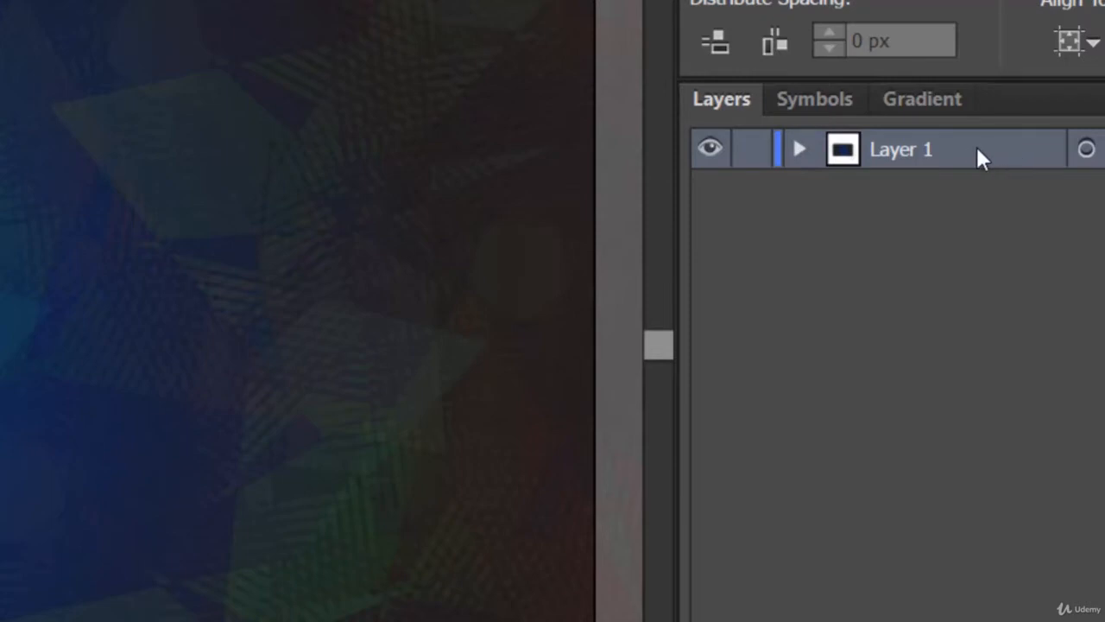
left_click_drag(978, 155, 1027, 555)
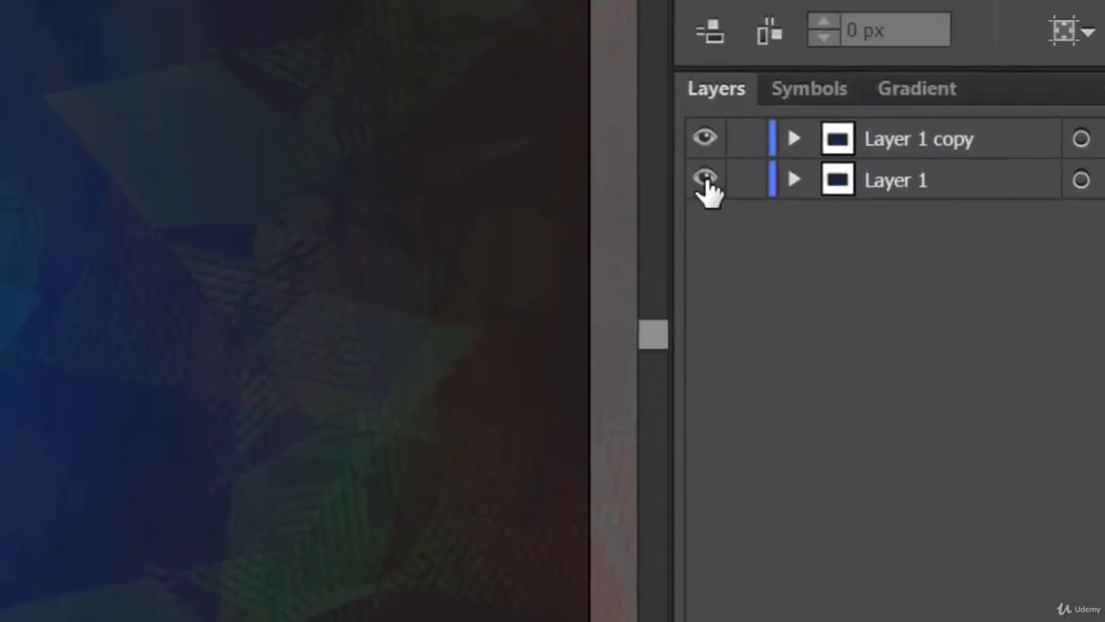
- Hide the original Layer 1 and the pattern groups inside Layer 1 copy, leaving only the blue radial background visible
left_click(704, 179)
left_click(794, 139)
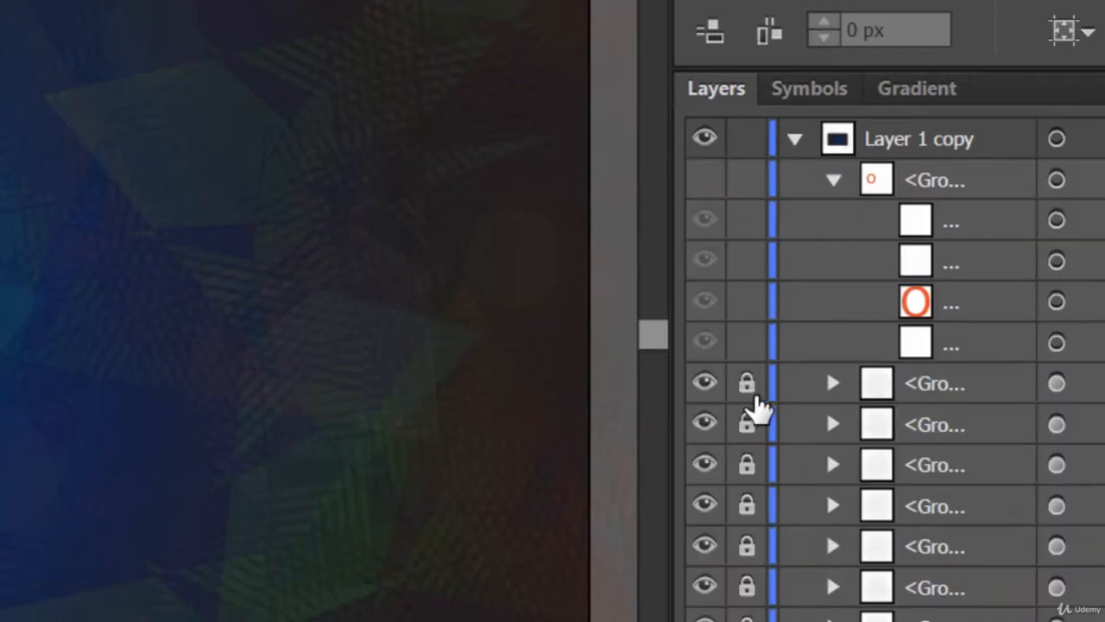
left_click_drag(704, 388, 719, 617)
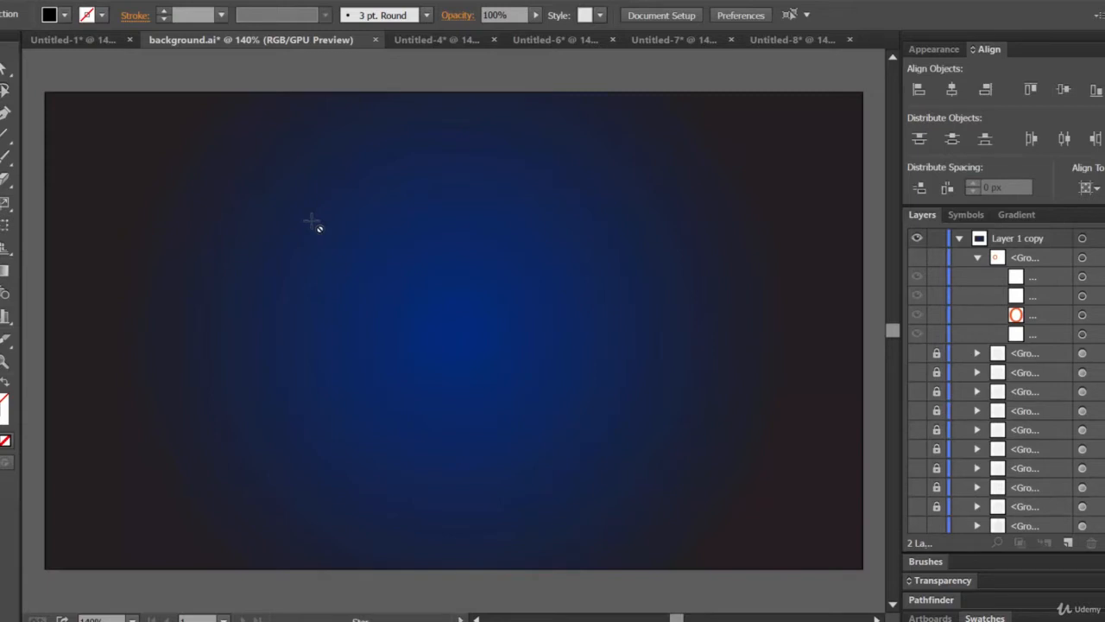
- Draw two black six-pointed stars side by side in the upper-left area of the artboard on Layer 1 copy
left_click(1049, 239)
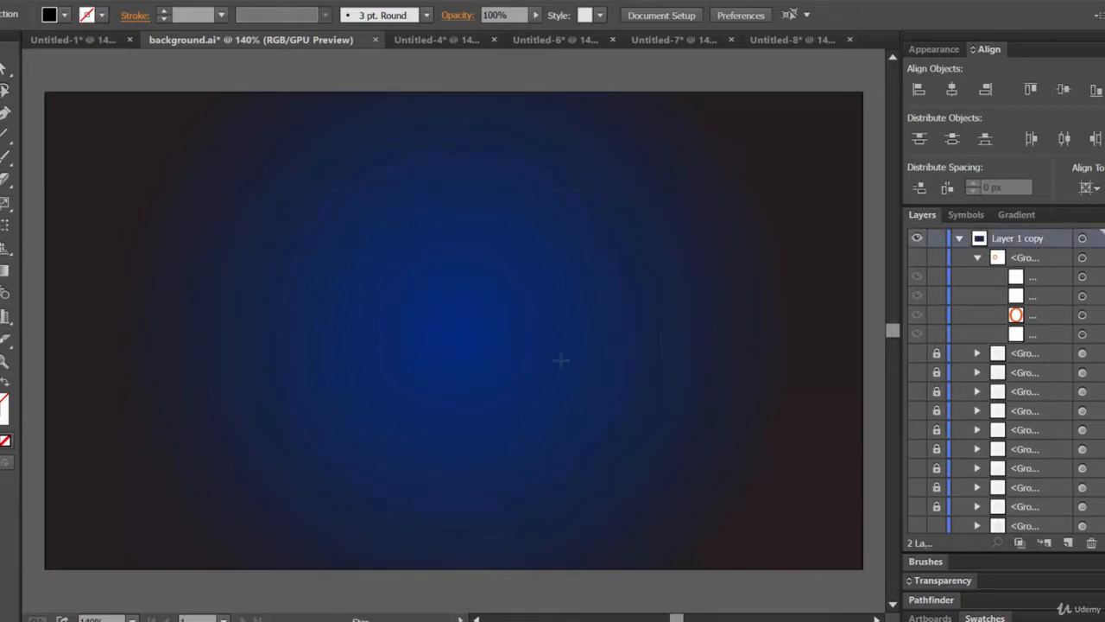
left_click_drag(183, 243, 259, 360)
left_click_drag(369, 193, 406, 282)
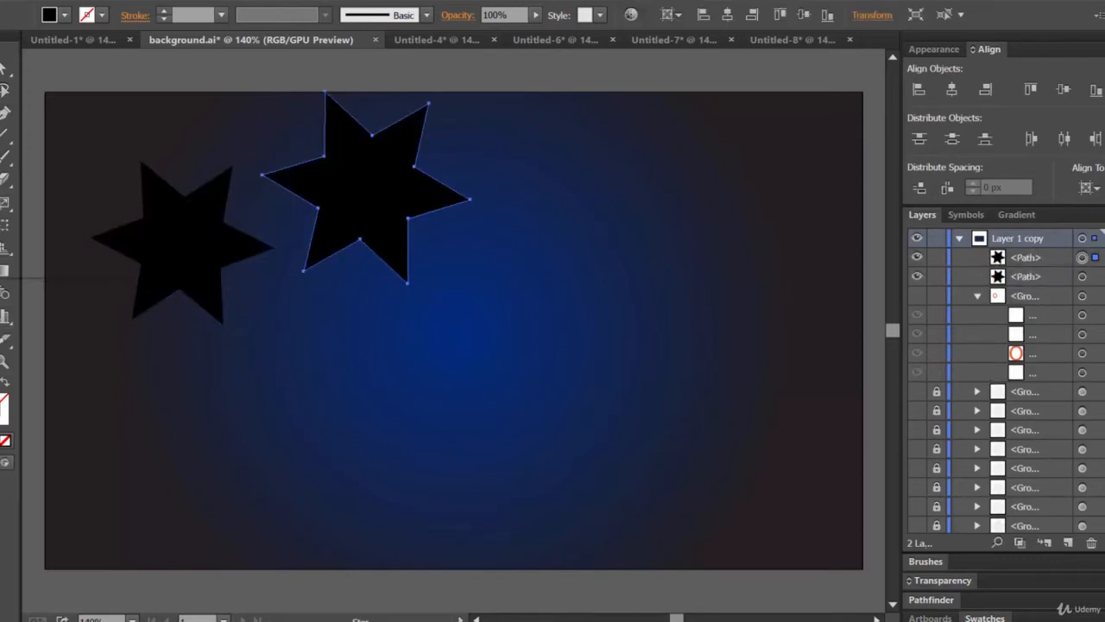
- Draw a black ten-sided polygon to the right of the two stars with the Polygon tool
left_click(5, 157)
left_click(59, 222)
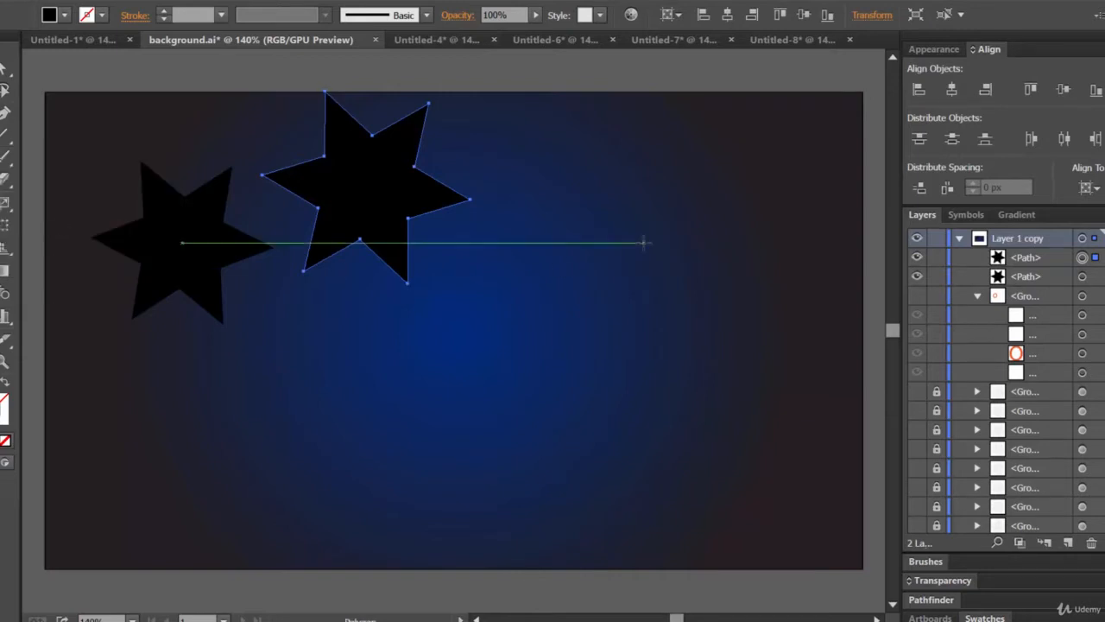
left_click_drag(609, 223, 615, 307)
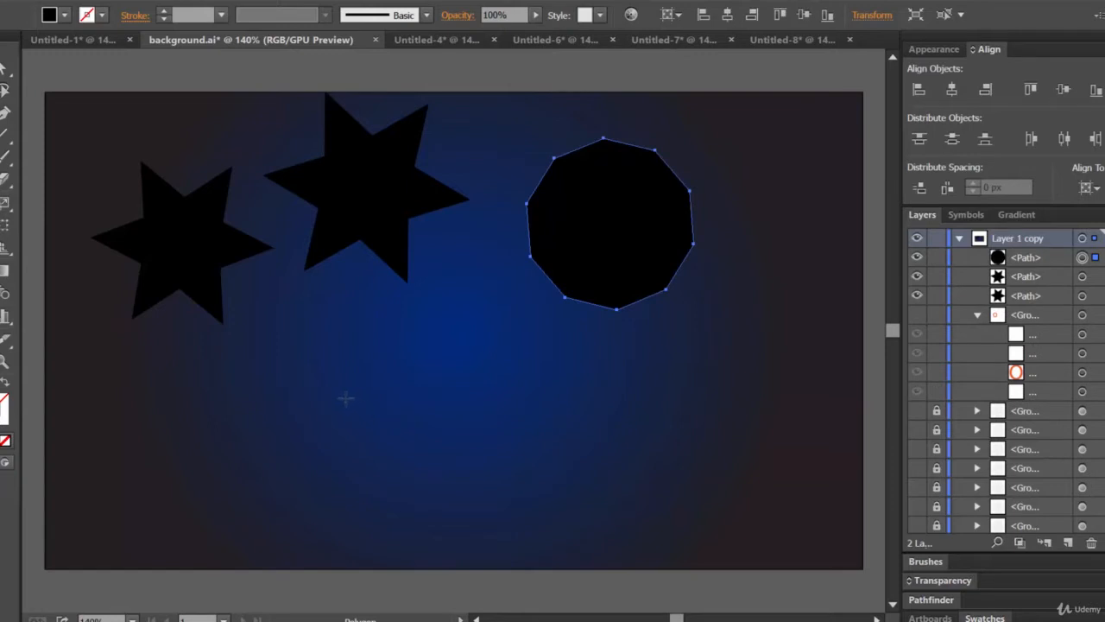
- Create an eight-pointed star in the artboard's lower-left area with Radius 1 of 122.8654 px and Radius 2 of 40.4327 px
left_click(7, 155)
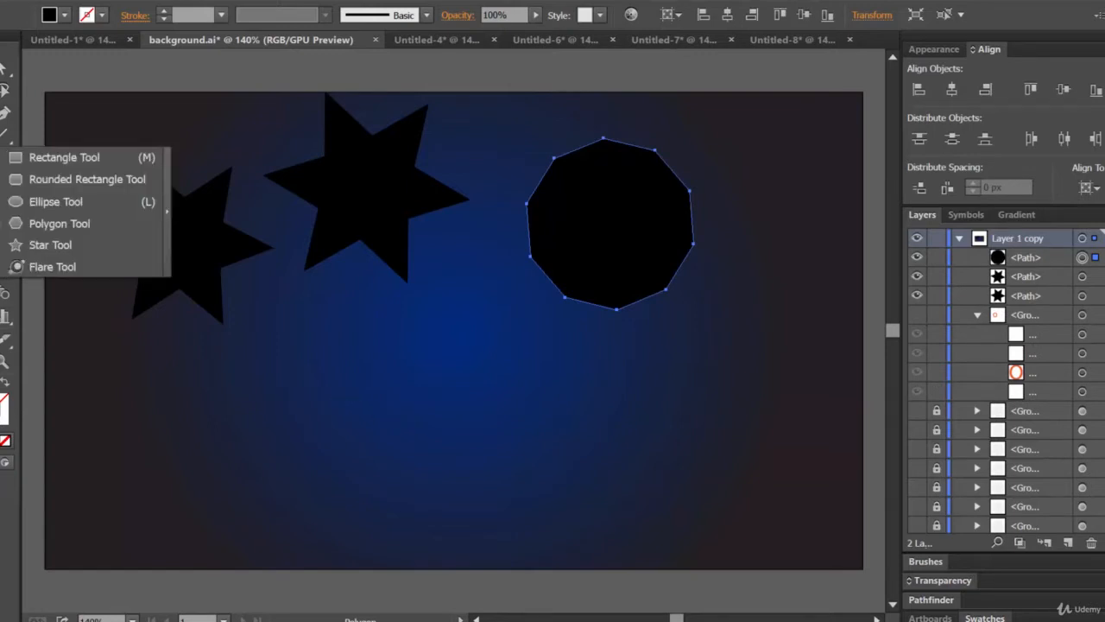
left_click(43, 245)
left_click(299, 456)
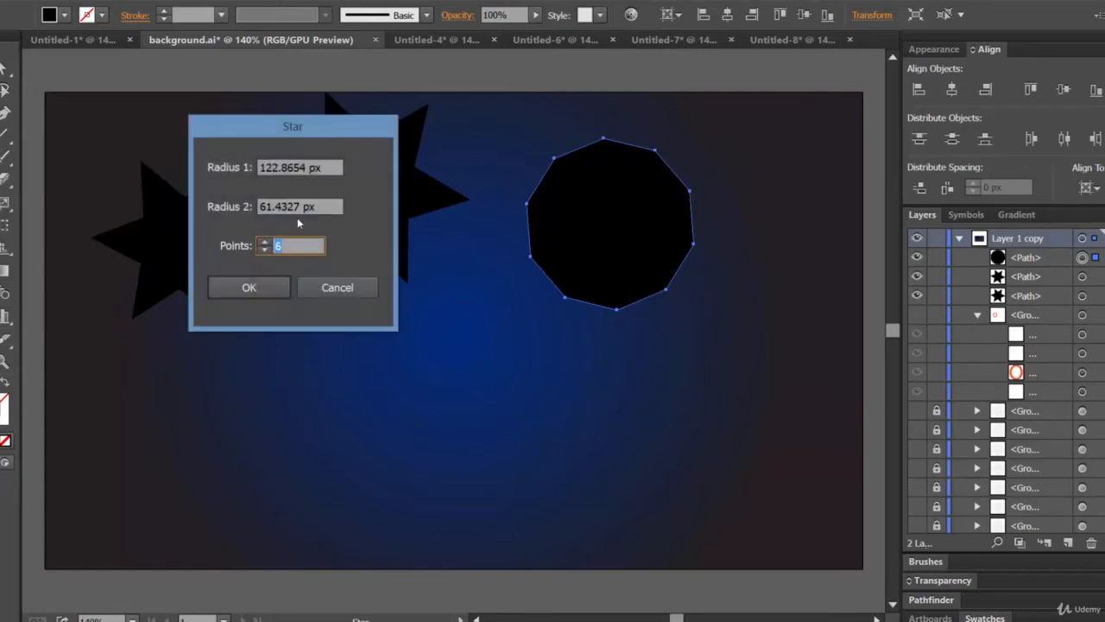
left_click(273, 207)
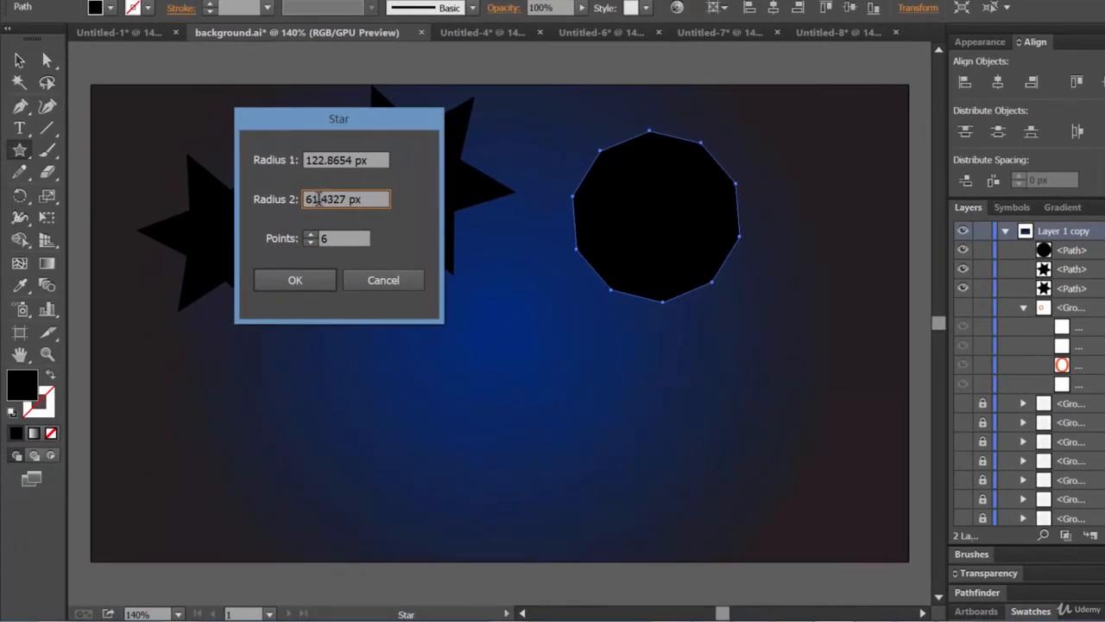
left_click_drag(315, 199, 287, 199)
type("40")
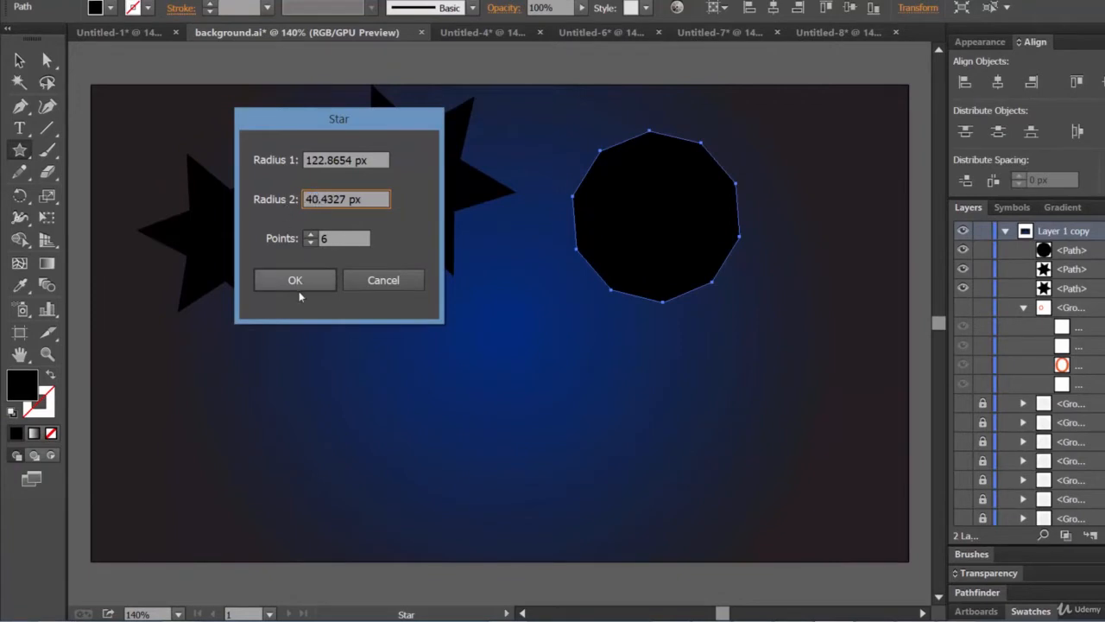
left_click(310, 235)
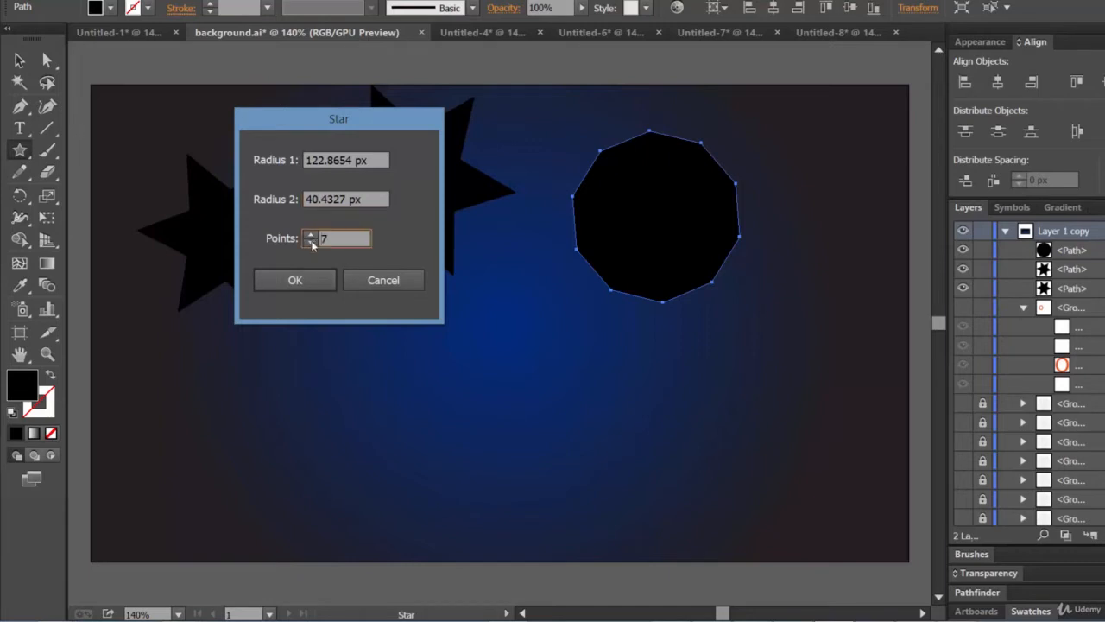
left_click(310, 235)
left_click(316, 289)
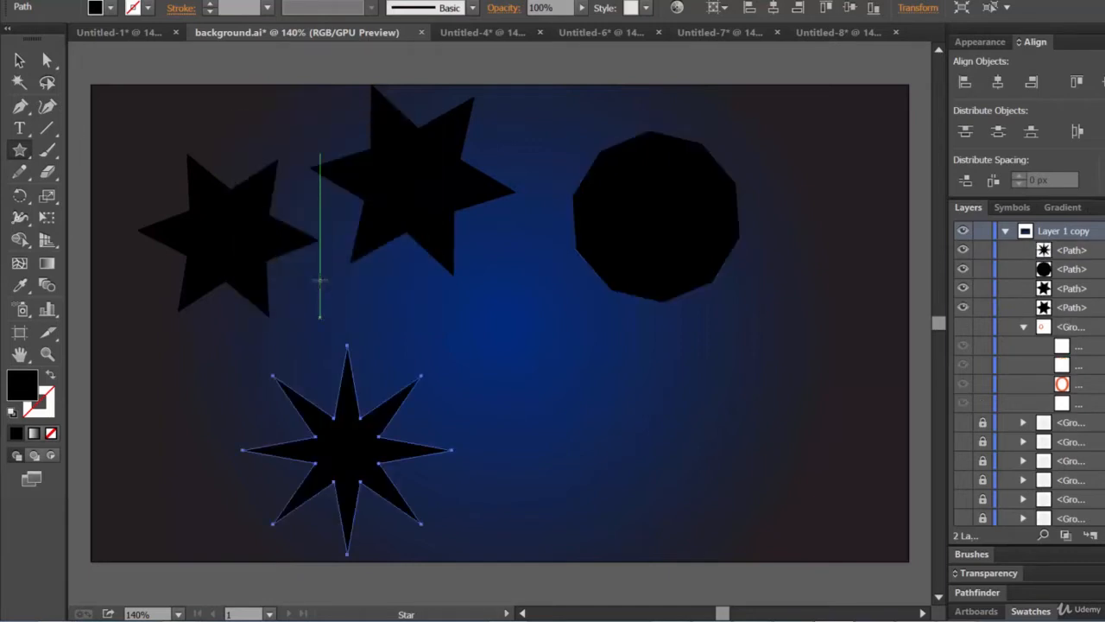
- Place two copies of the eight-pointed star to its right, a polygon copy at the artboard's left edge and a six-pointed star copy at its upper-right corner
key("v")
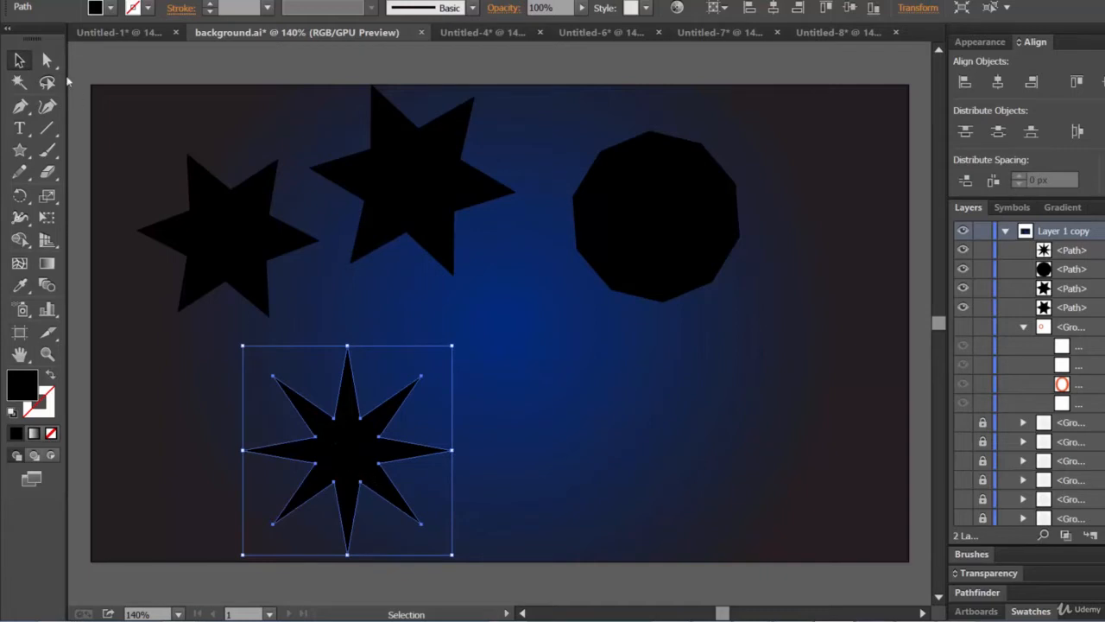
left_click_drag(364, 466, 788, 396)
left_click_drag(686, 222, 57, 475)
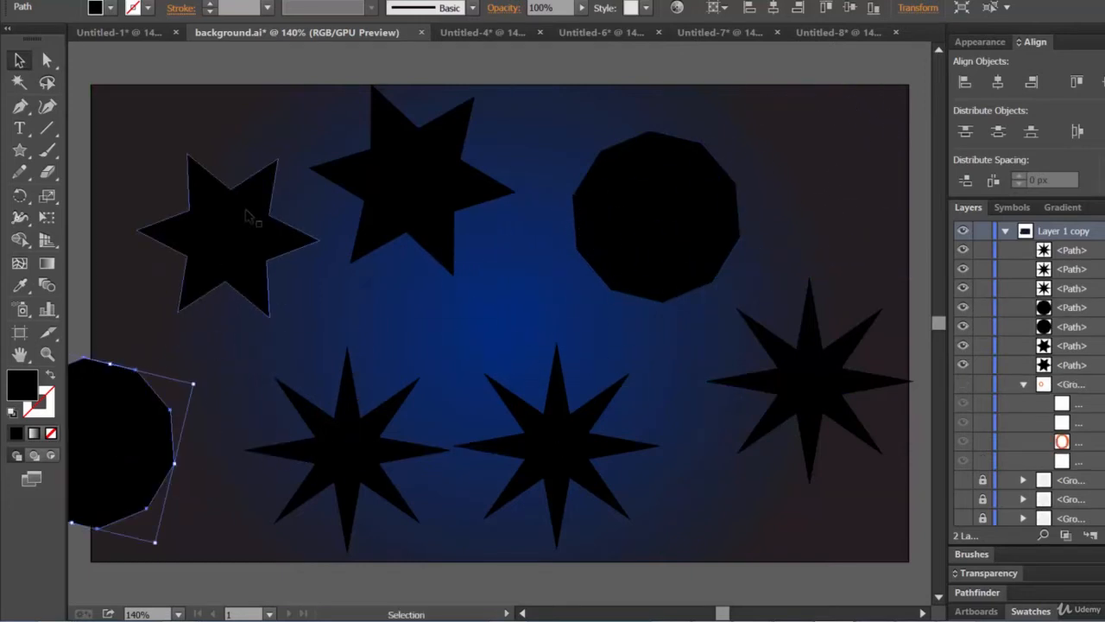
left_click_drag(246, 213, 922, 121)
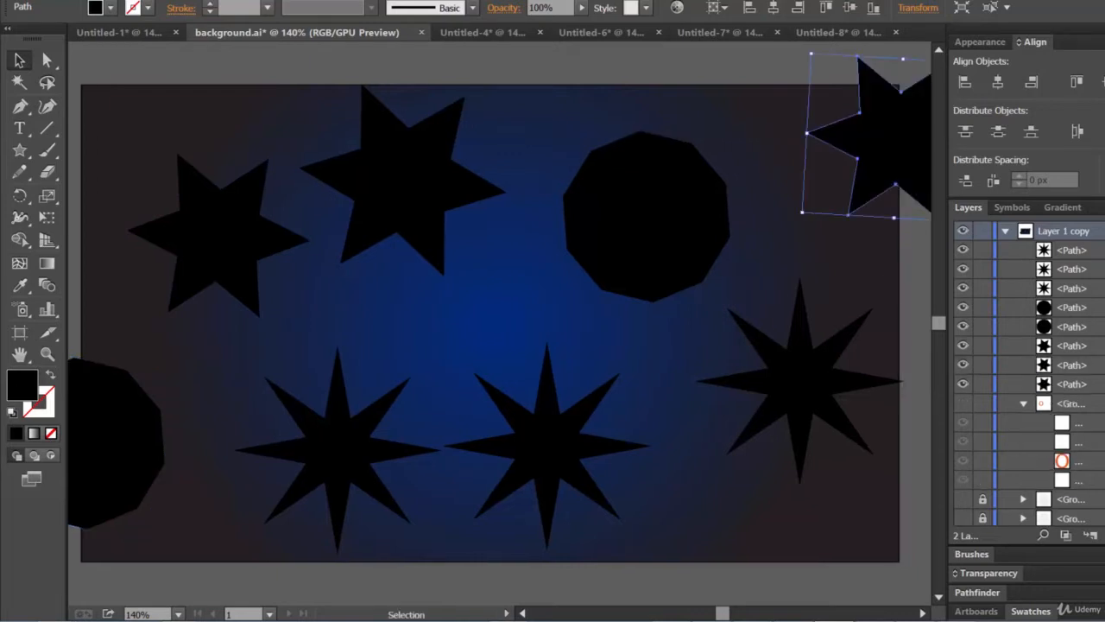
- Select all eight star and polygon paths in Layer 1 copy and fill them with a Linear gradient
left_click(1103, 383)
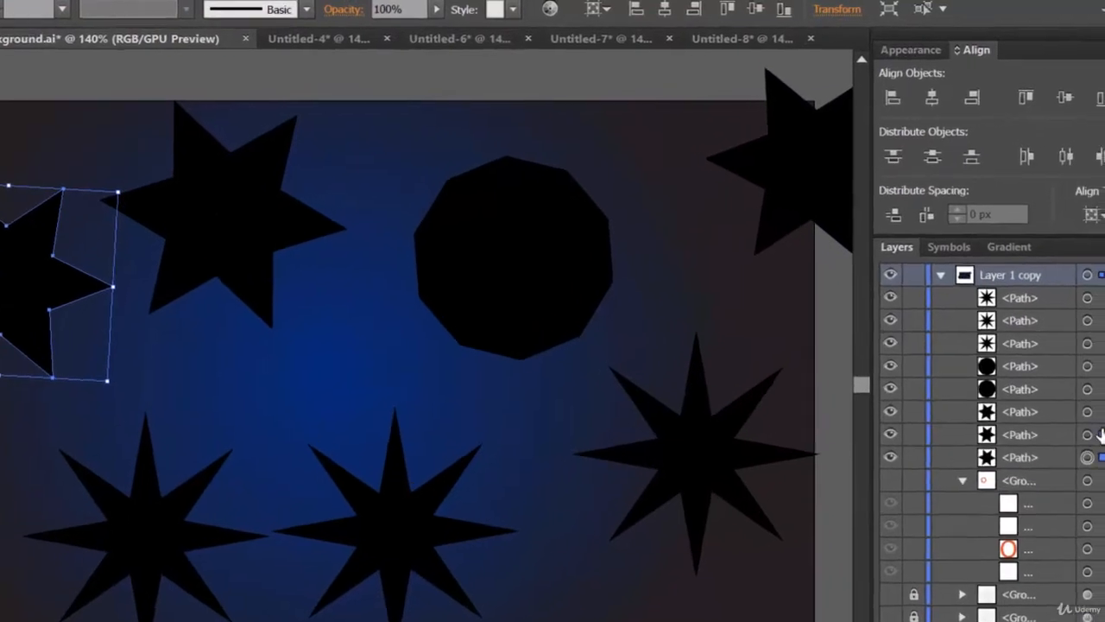
left_click(1102, 435, "shift")
left_click(1103, 412, "shift")
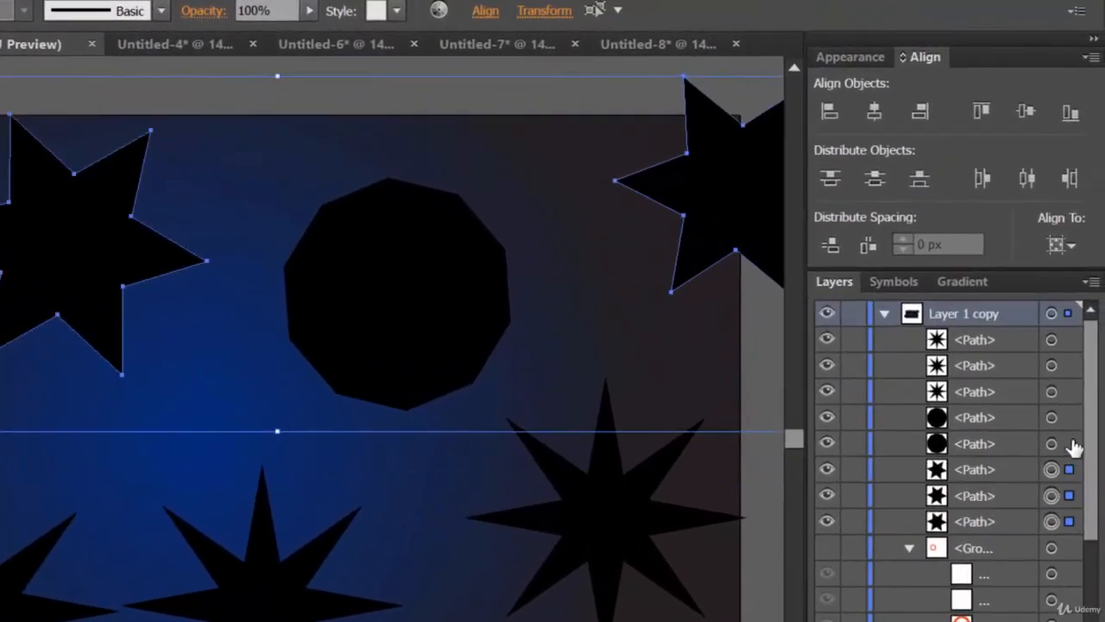
left_click(1103, 388, "shift")
left_click(1103, 367, "shift")
left_click(1075, 393, "shift")
left_click(1073, 365, "shift")
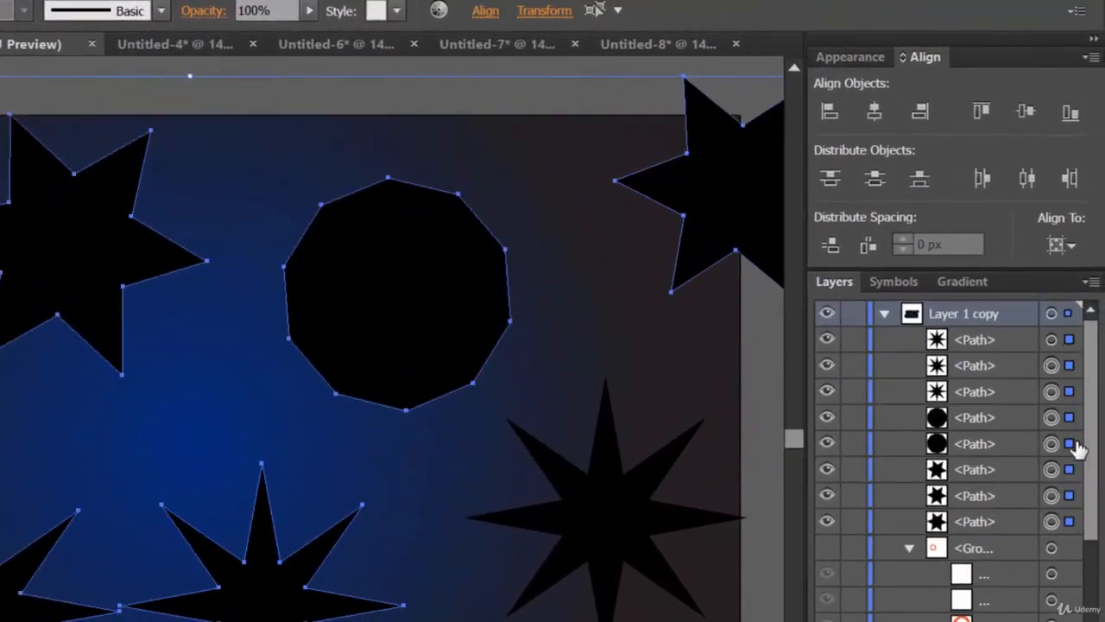
left_click(1073, 339, "shift")
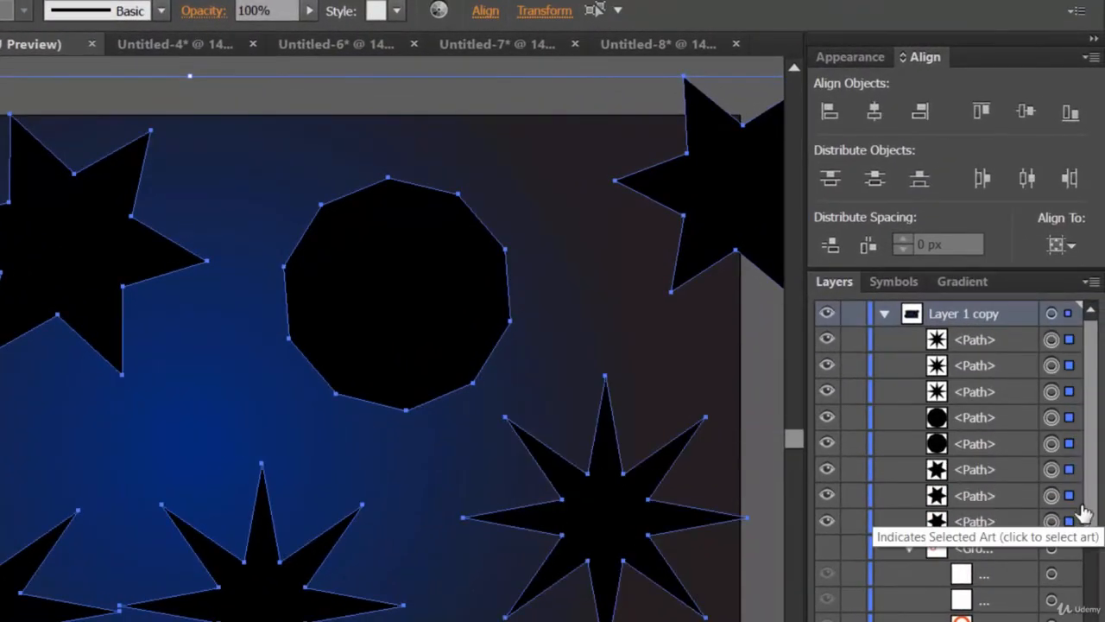
left_click(963, 282)
left_click(1012, 314)
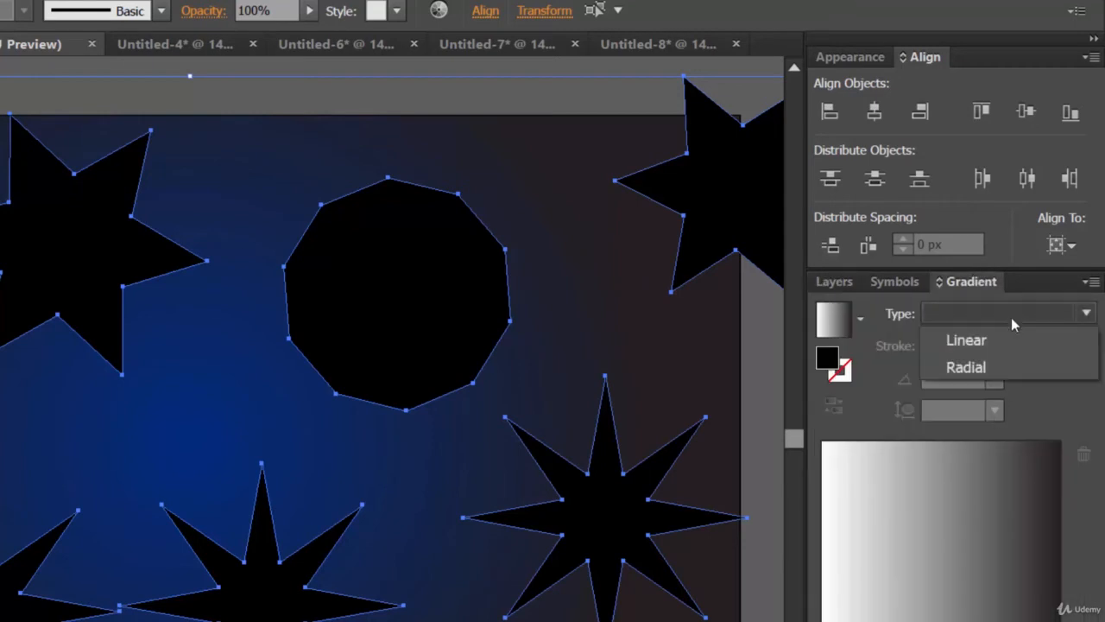
left_click(1002, 343)
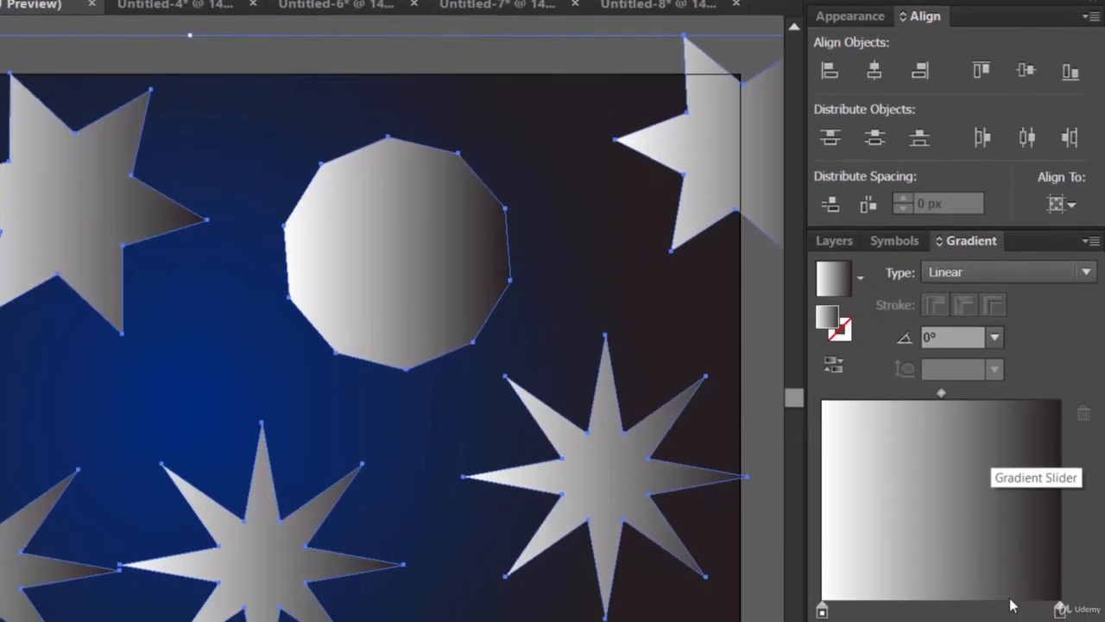
- Add four evenly spread gradient stops between about 19% and 82%, and remove the original white and dark end stops
left_click(1018, 604)
left_click(969, 479)
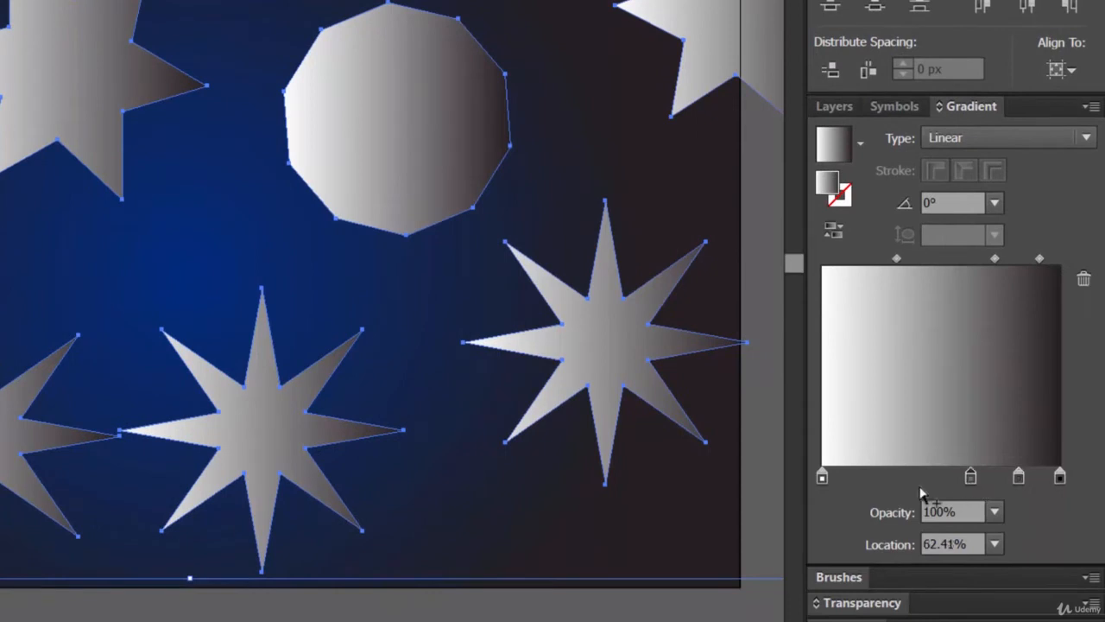
left_click(919, 479)
left_click(868, 479)
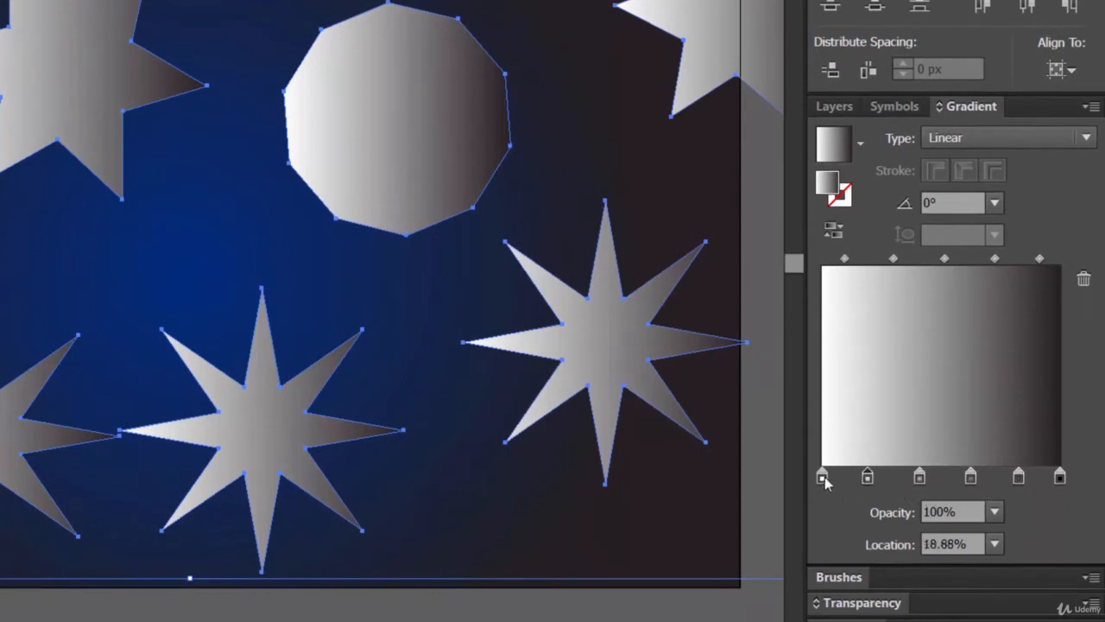
left_click_drag(825, 476, 1080, 518)
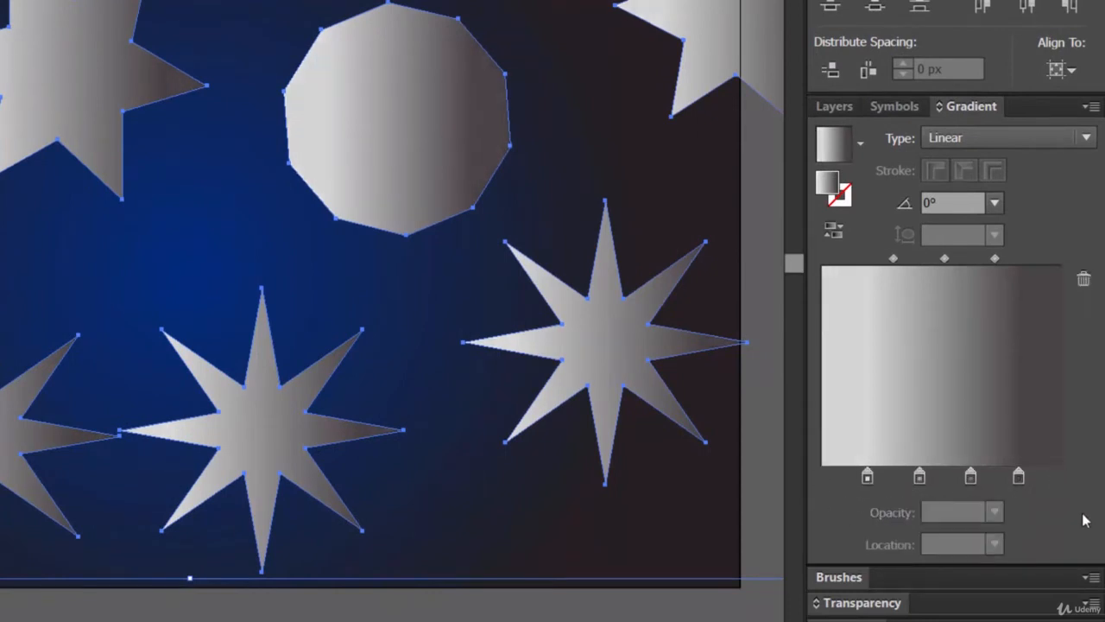
- Colour the 82.48% gradient stop yellow-green (aebf00) and the 62.41% stop orange-red (e93a00)
double_click(1019, 479)
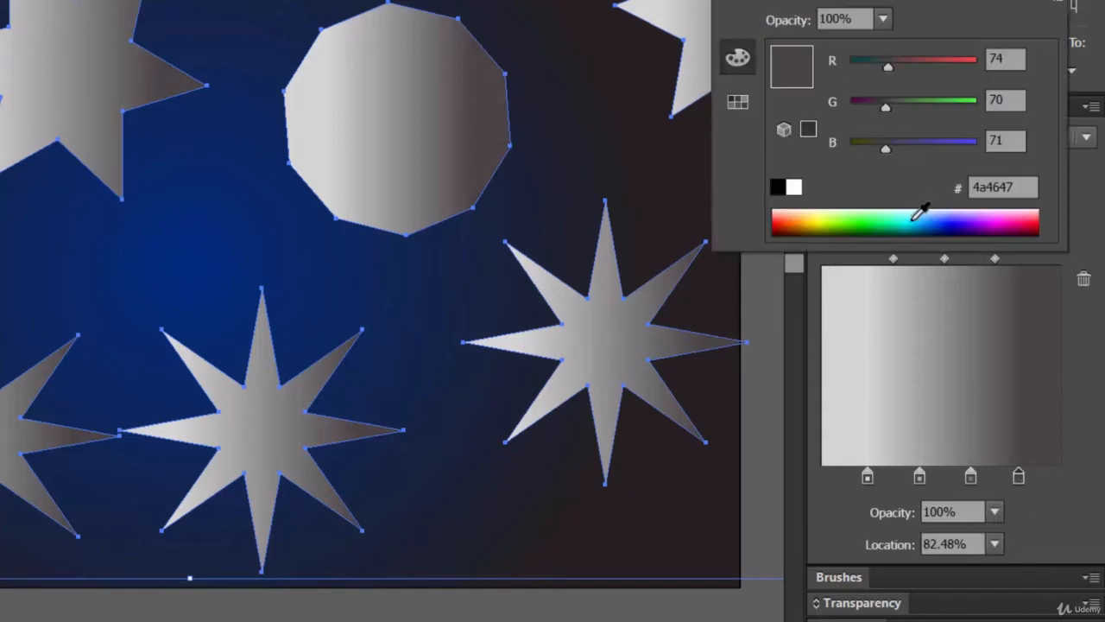
left_click(823, 222)
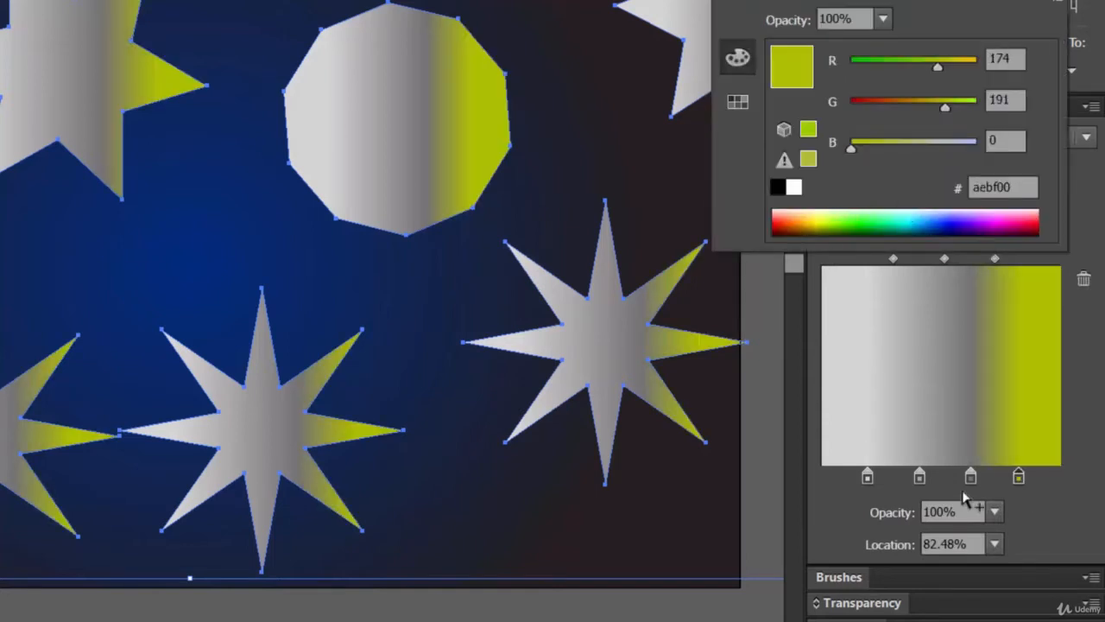
left_click(970, 476)
double_click(971, 476)
left_click_drag(783, 222, 786, 220)
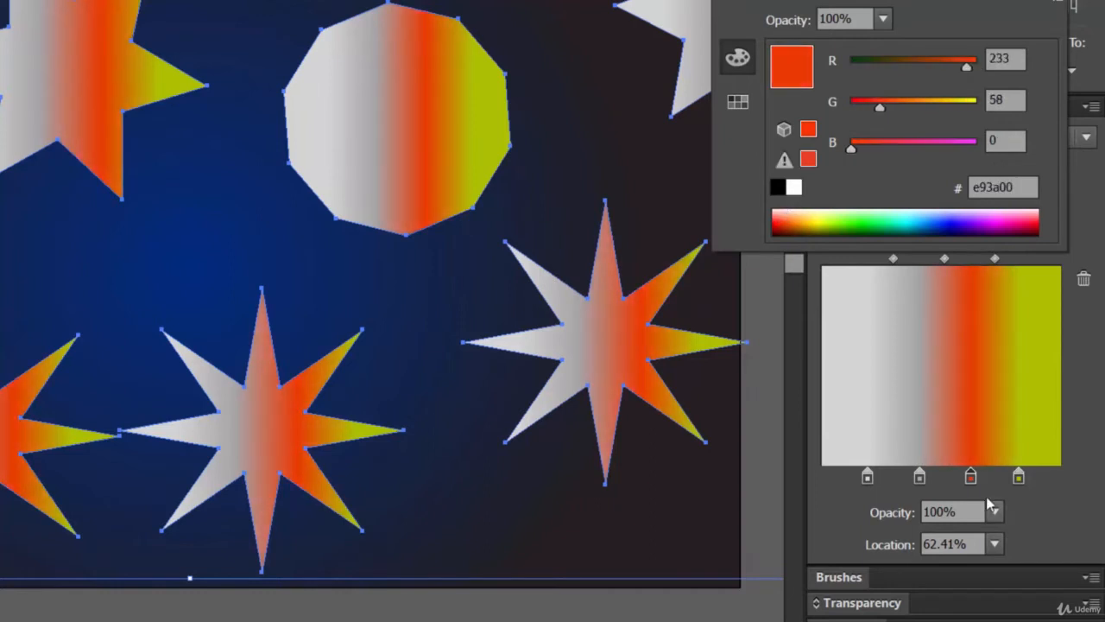
- Colour the 40.65% gradient stop blue and the 18.88% stop bright green
double_click(919, 476)
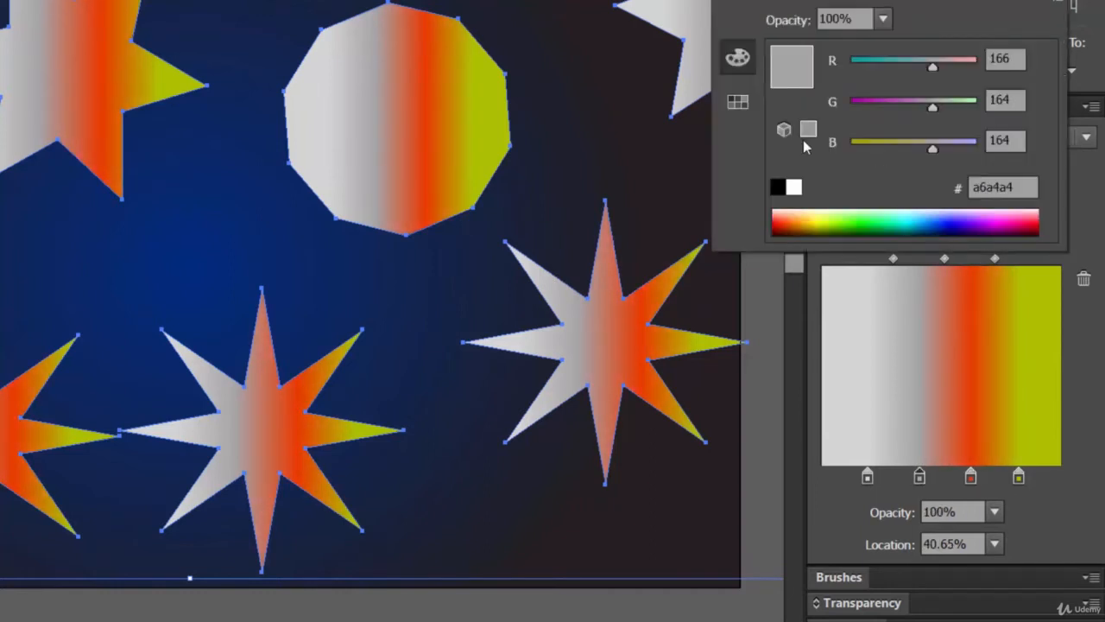
left_click(944, 216)
left_click(868, 476)
double_click(868, 477)
left_click(851, 216)
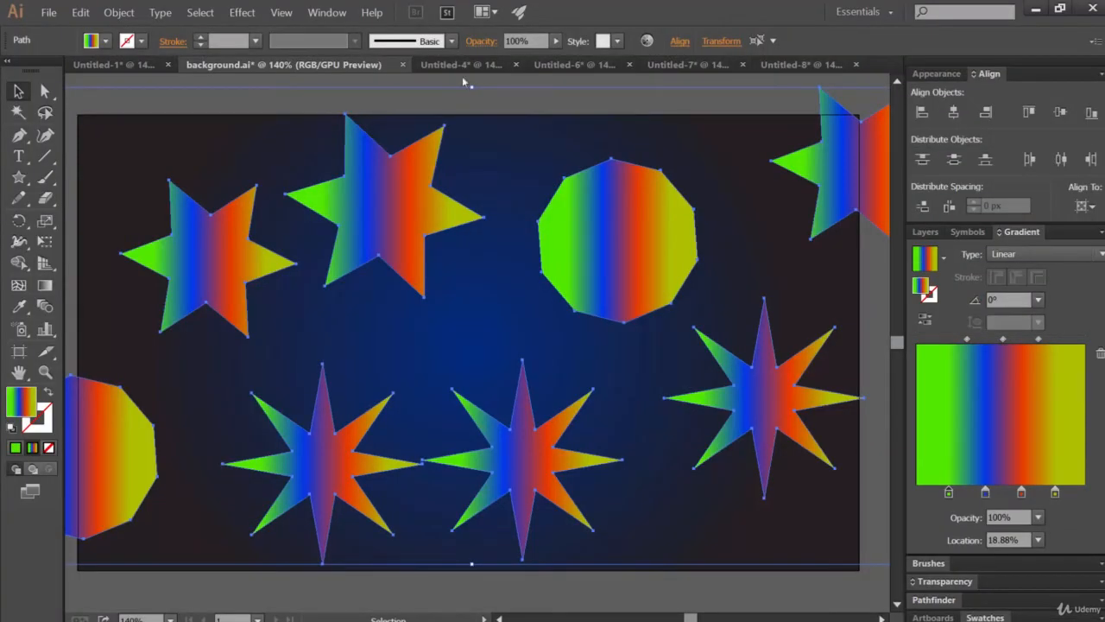
- Apply a Roughen effect to the selected stars and polygons with relative size 92%, detail 24/in and corner points
left_click(245, 13)
mouse_move(312, 146)
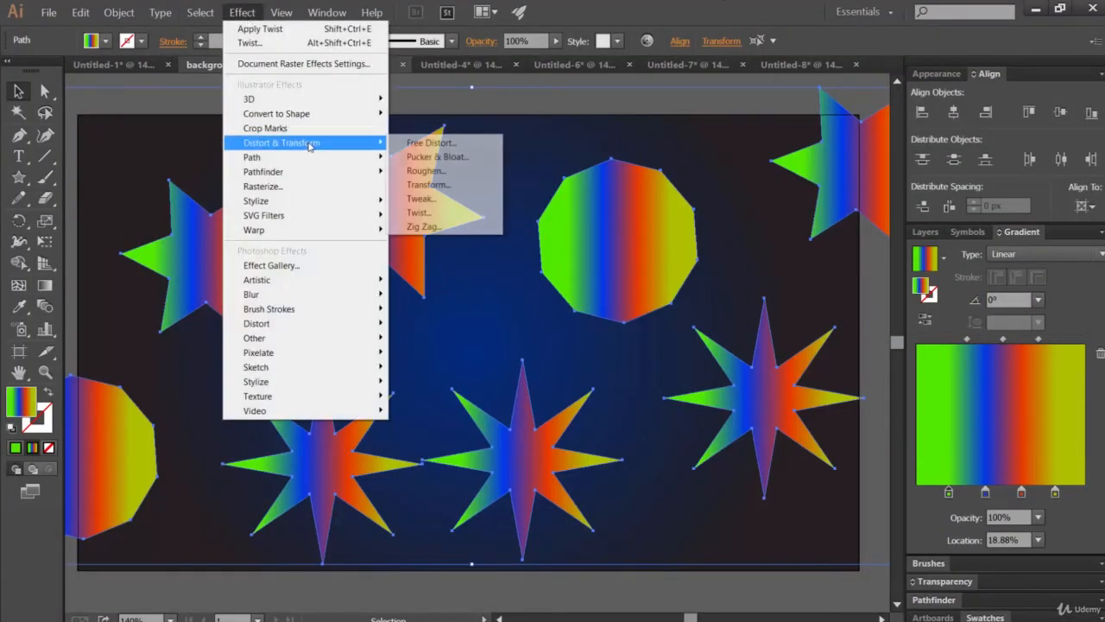
left_click(426, 170)
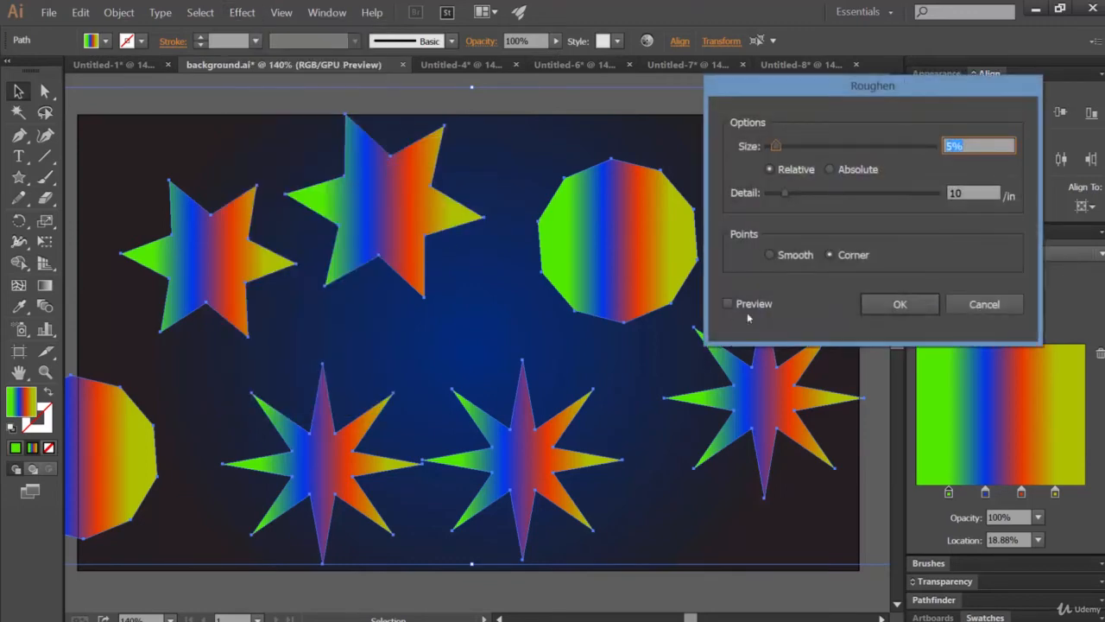
left_click(730, 304)
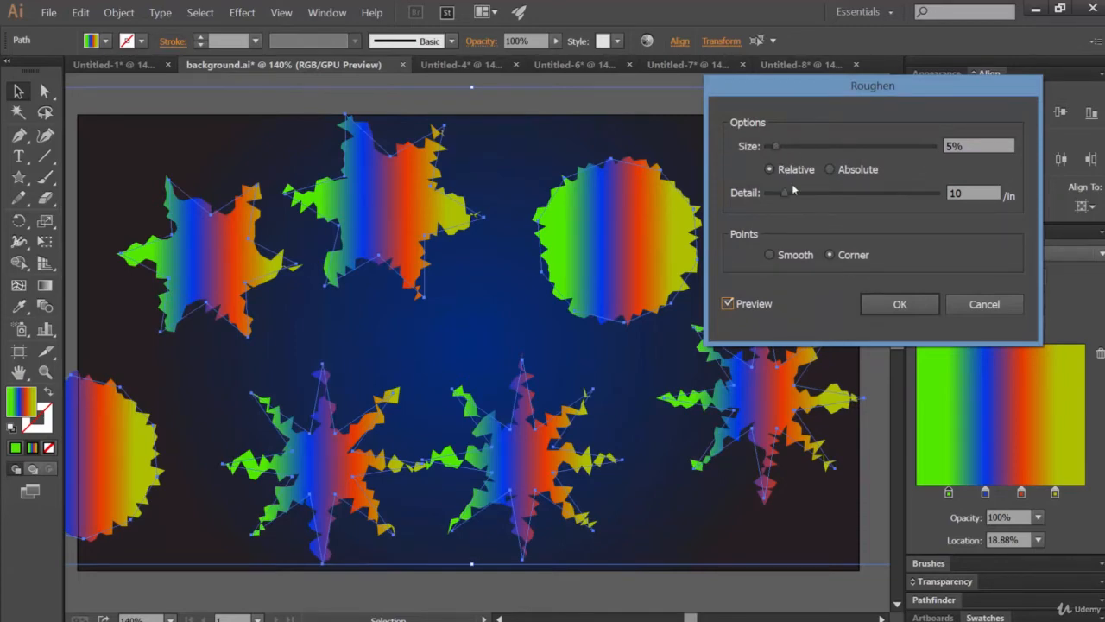
left_click_drag(778, 149, 920, 148)
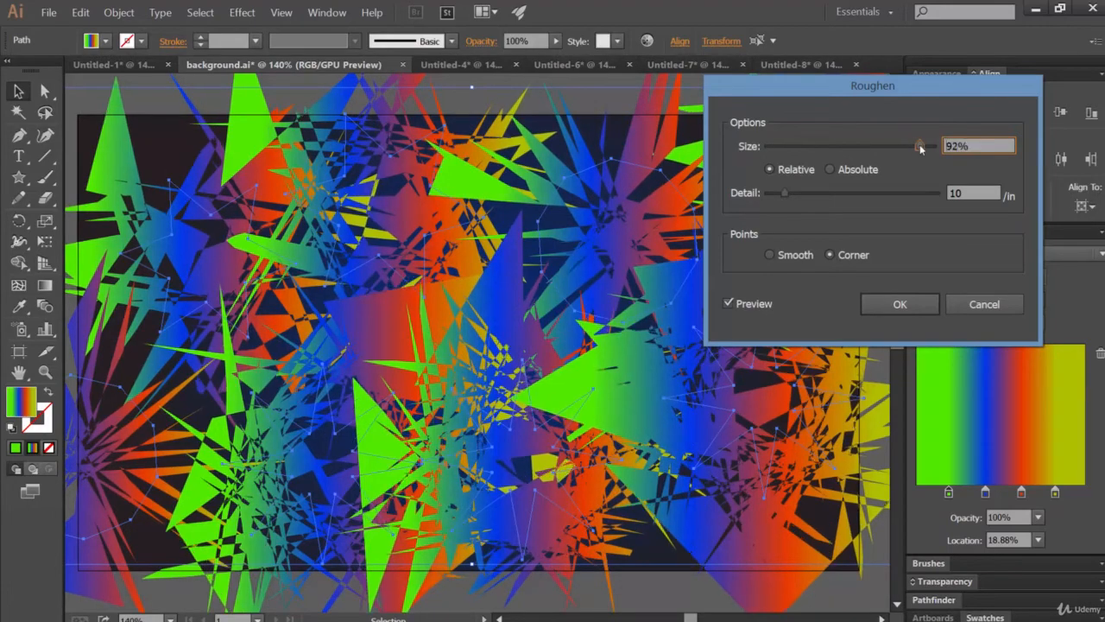
left_click_drag(787, 193, 810, 194)
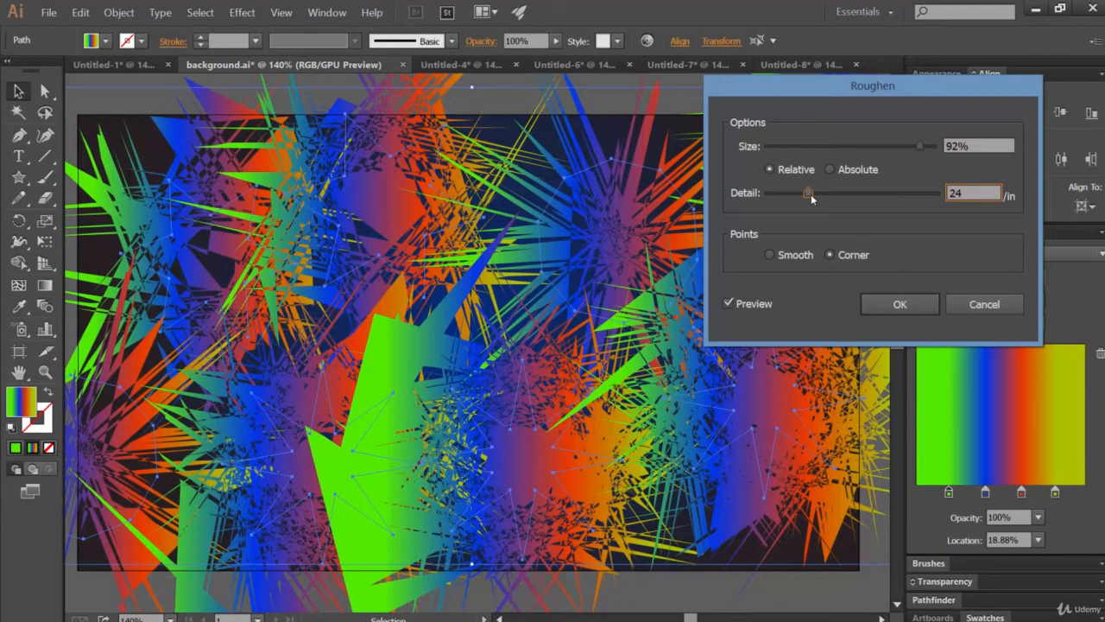
left_click(914, 310)
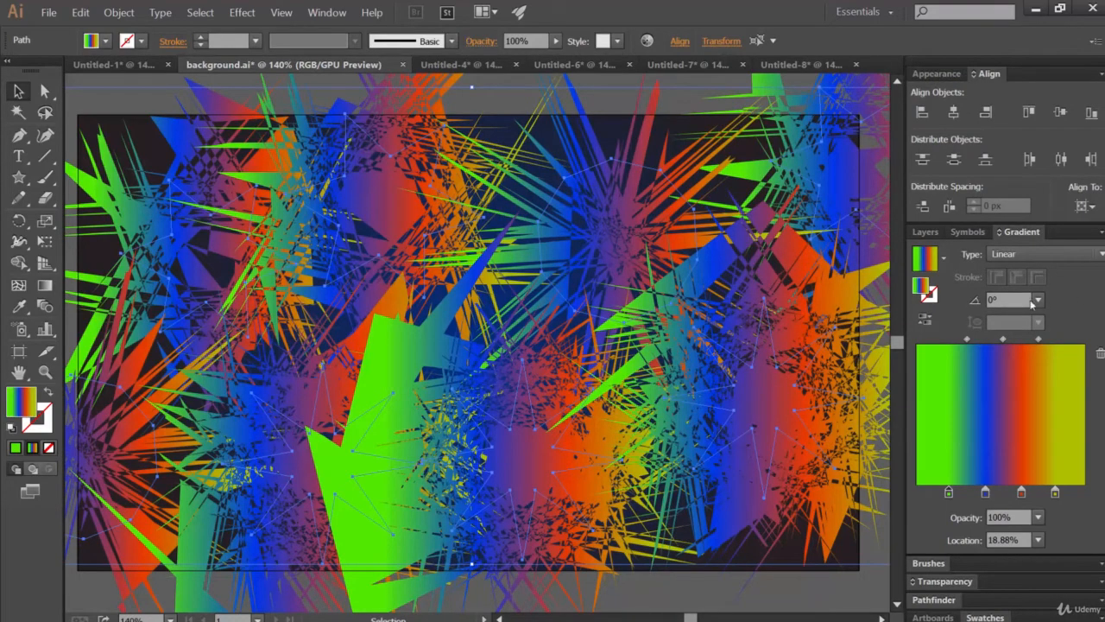
- Lower the opacity of the selected roughened shapes to 8%
left_click(925, 231)
left_click(555, 43)
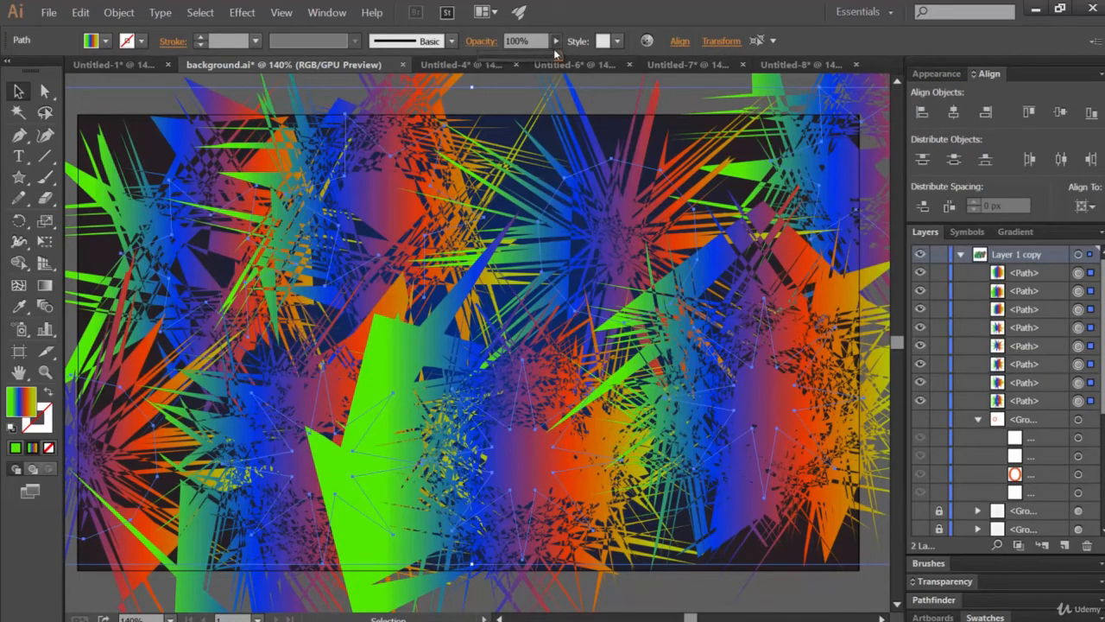
left_click_drag(561, 57, 488, 63)
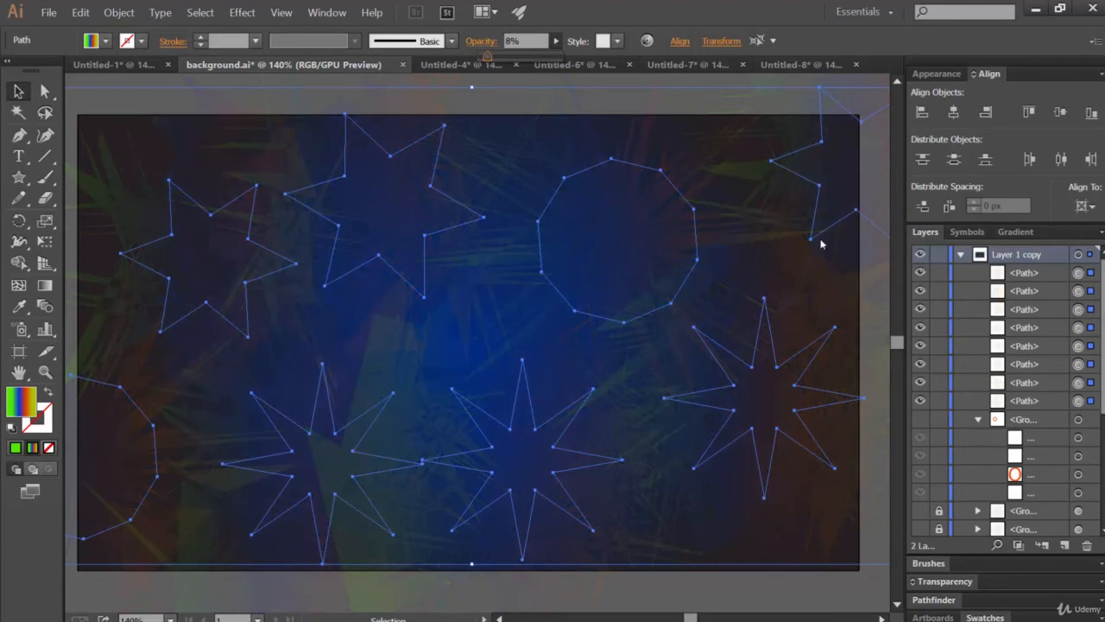
- Expand the appearance of the roughened shapes and lock the eight resulting groups in Layer 1 copy
left_click(118, 12)
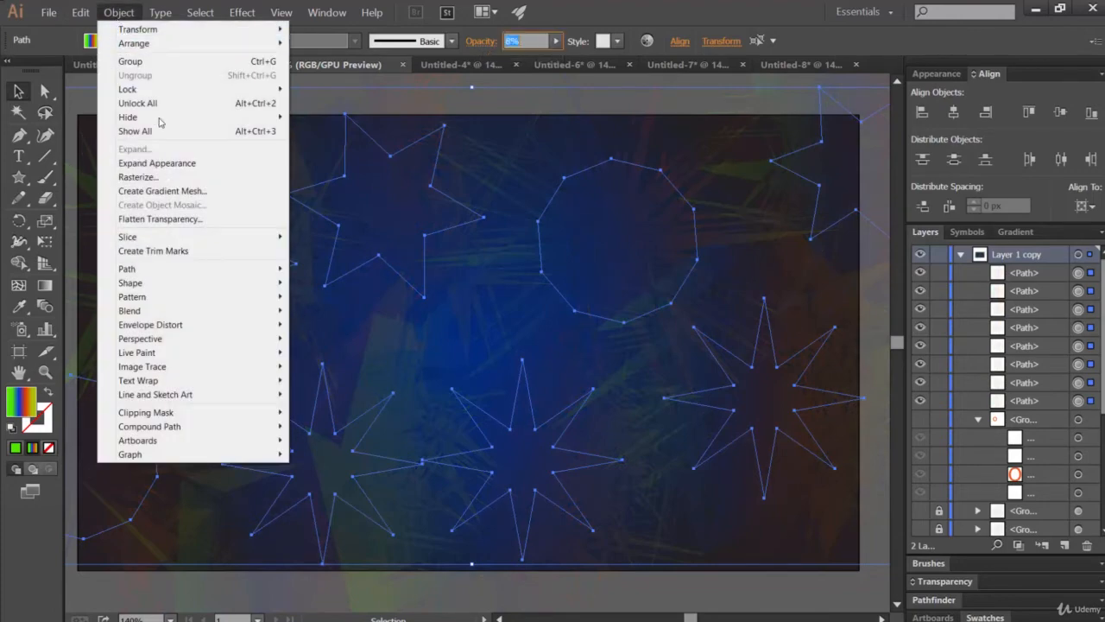
left_click(164, 163)
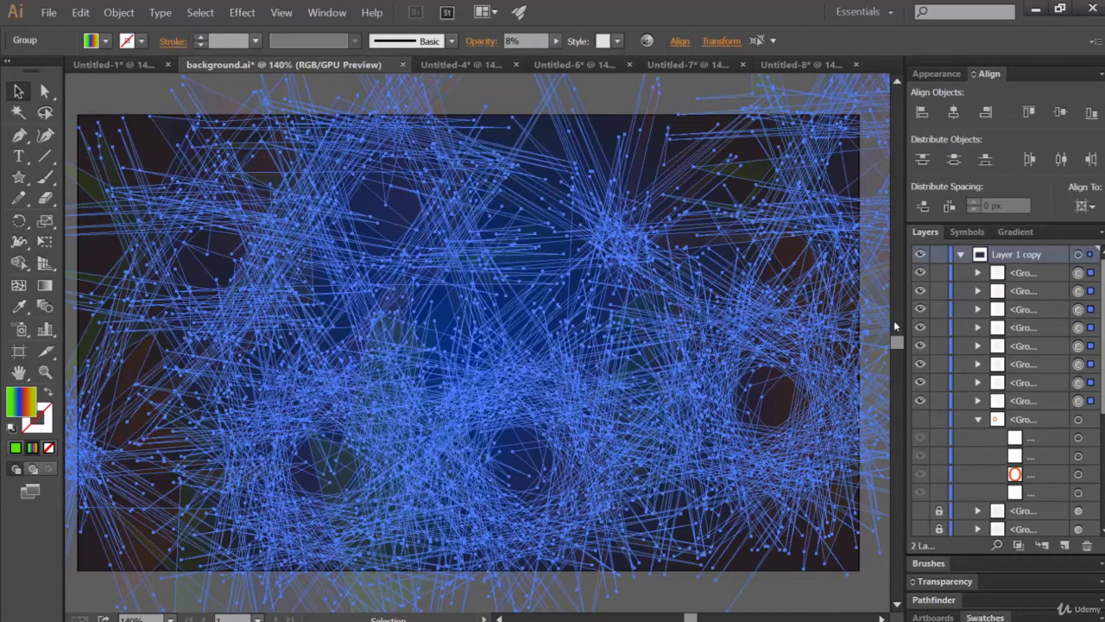
left_click_drag(948, 274, 949, 404)
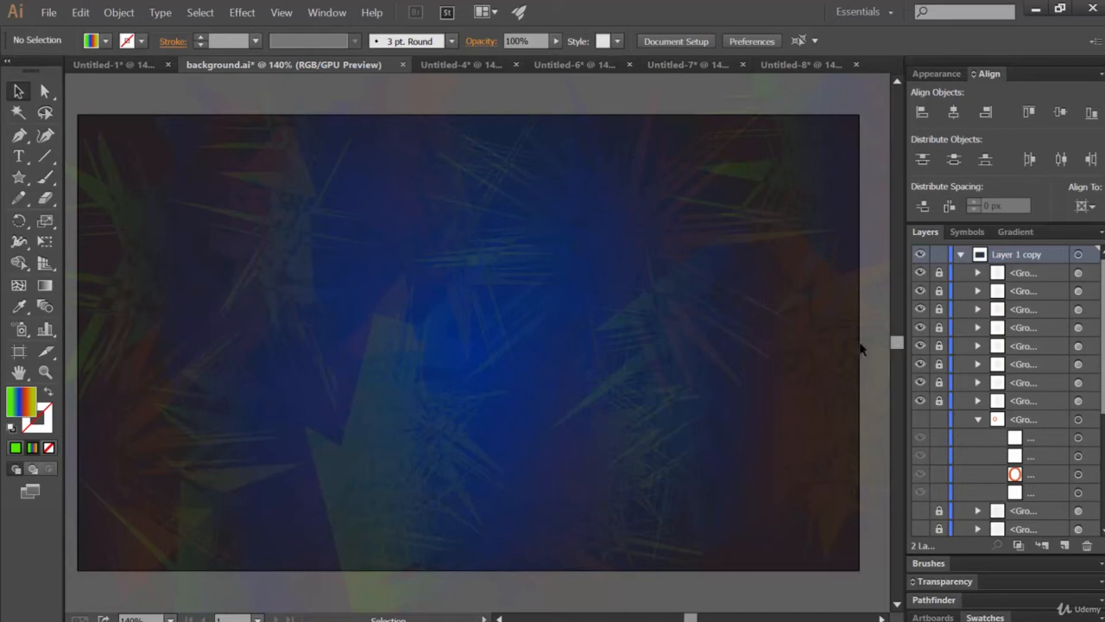
left_click(243, 14)
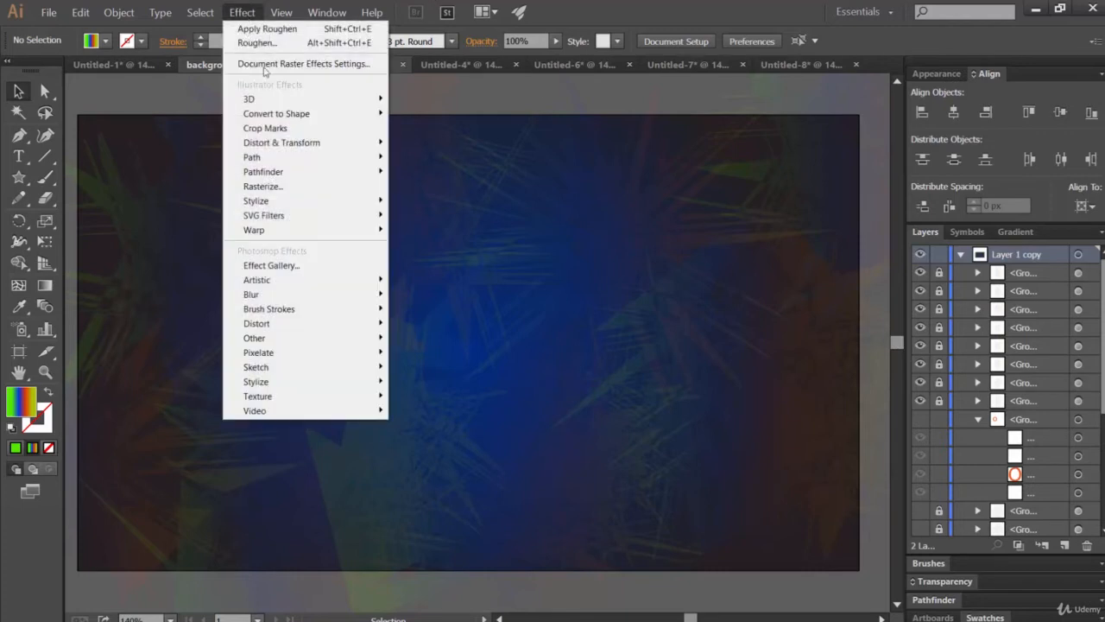
left_click(692, 14)
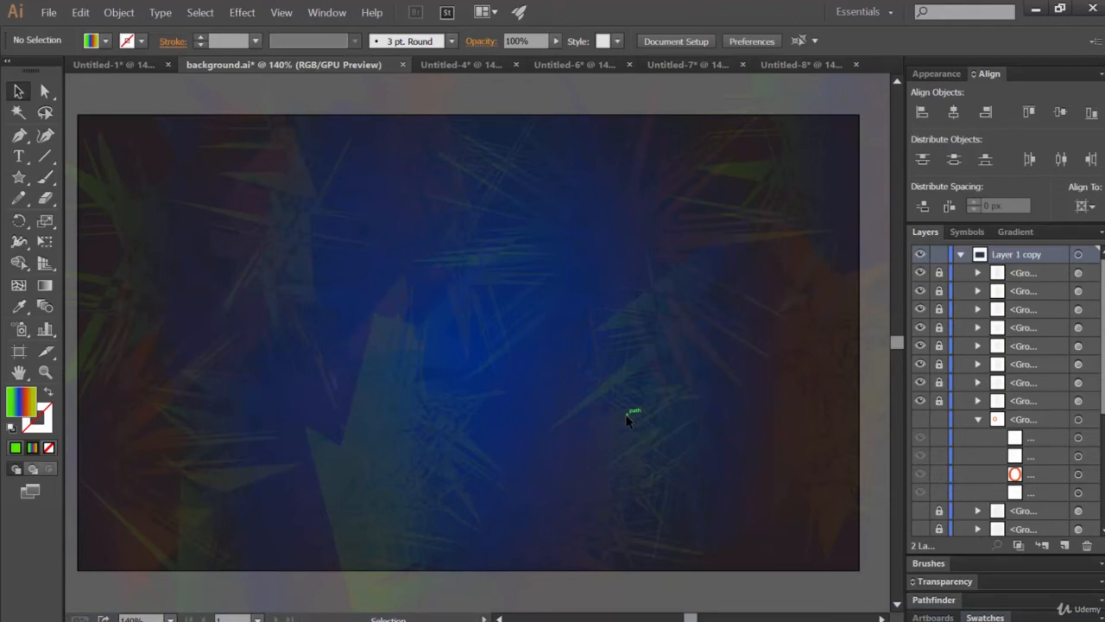
left_click(243, 12)
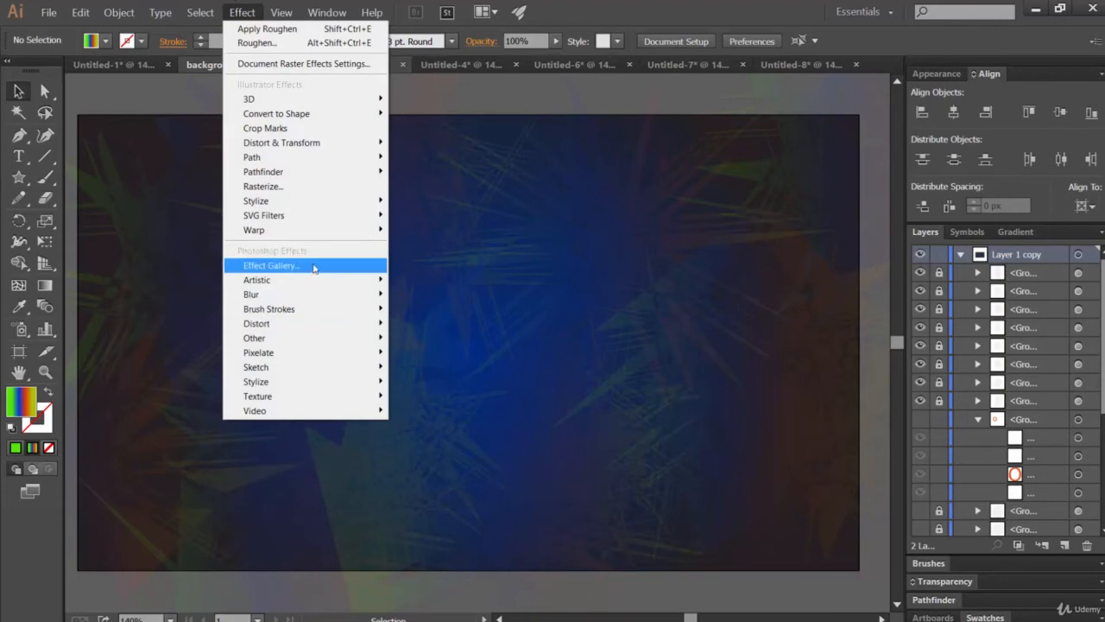
mouse_move(299, 313)
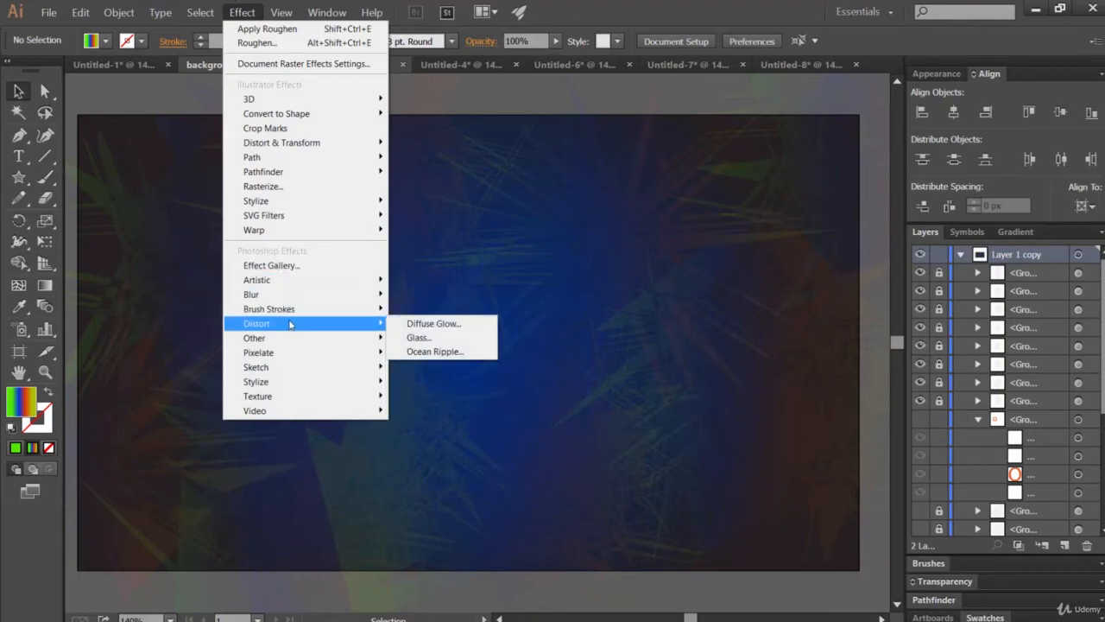
mouse_move(284, 354)
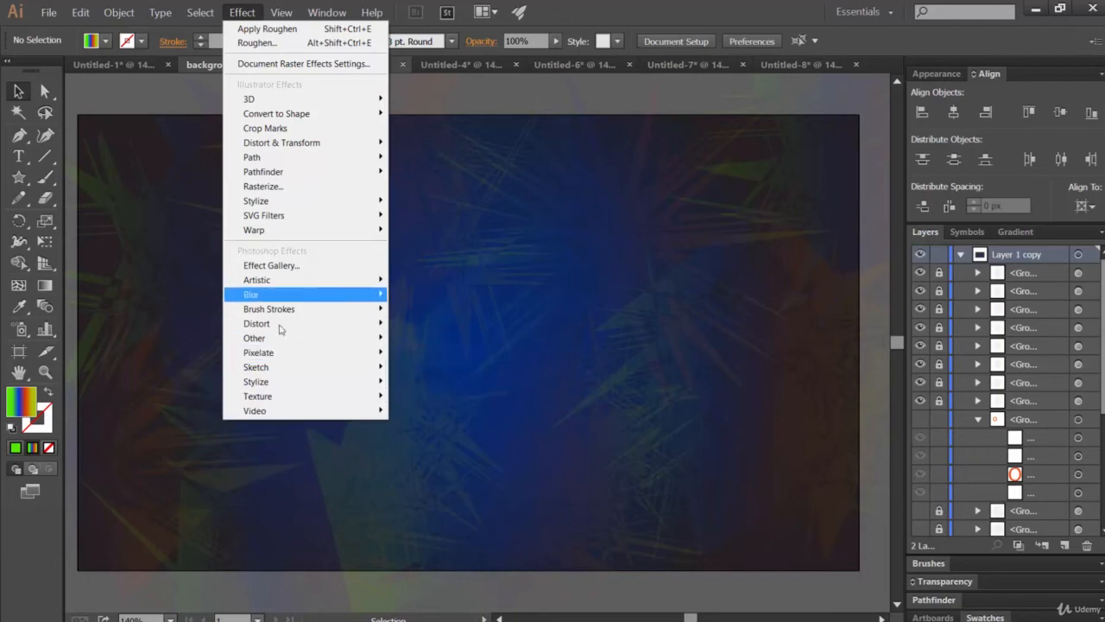
left_click(735, 4)
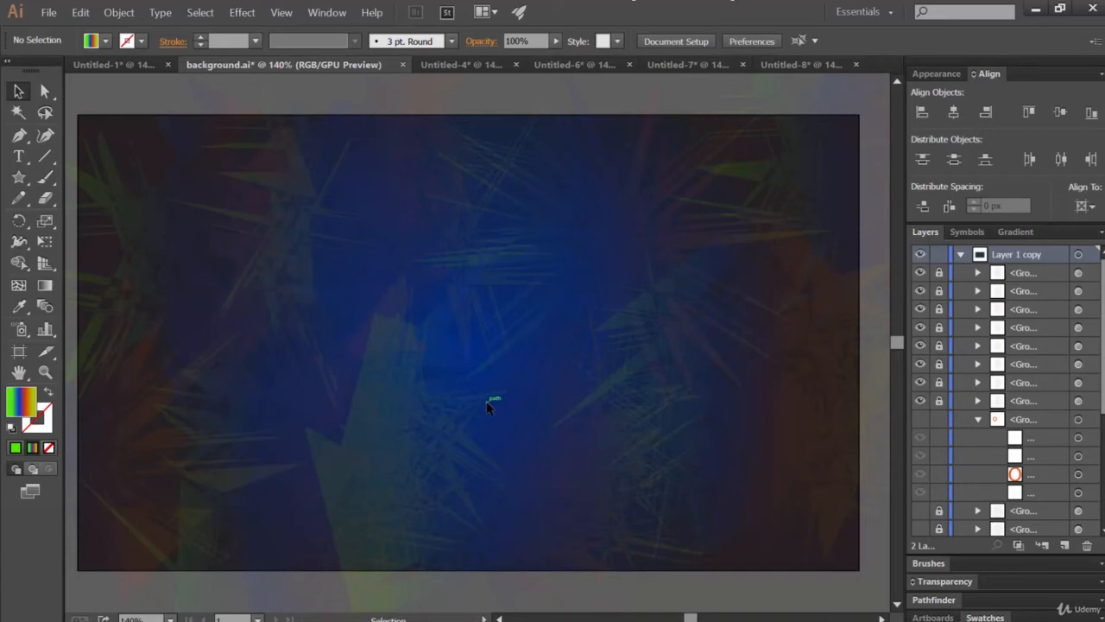
left_click(242, 12)
mouse_move(341, 363)
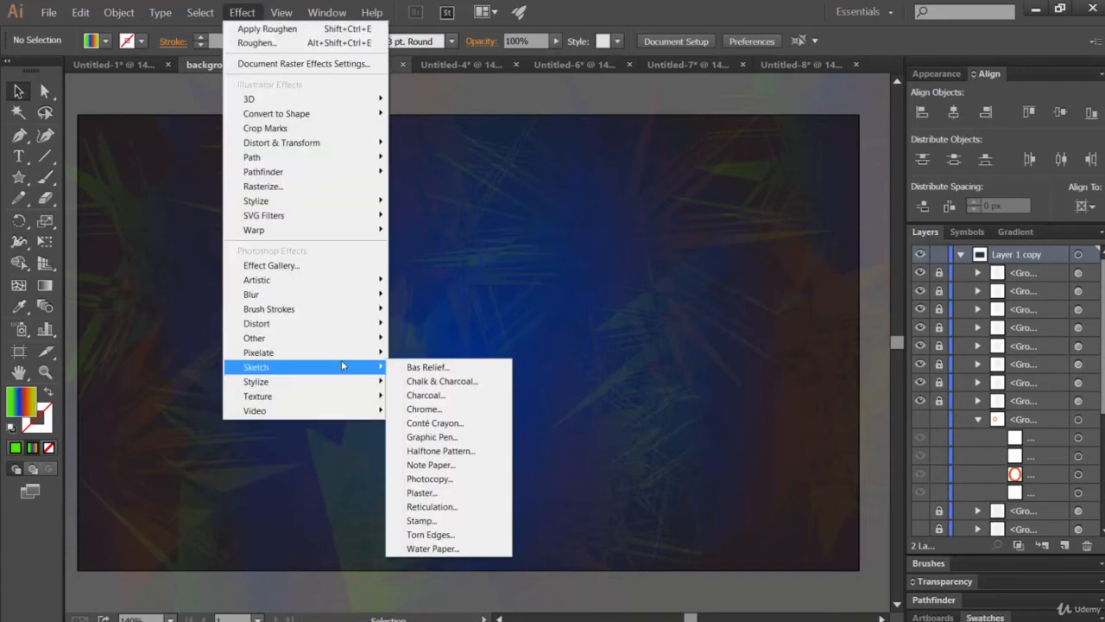
mouse_move(333, 326)
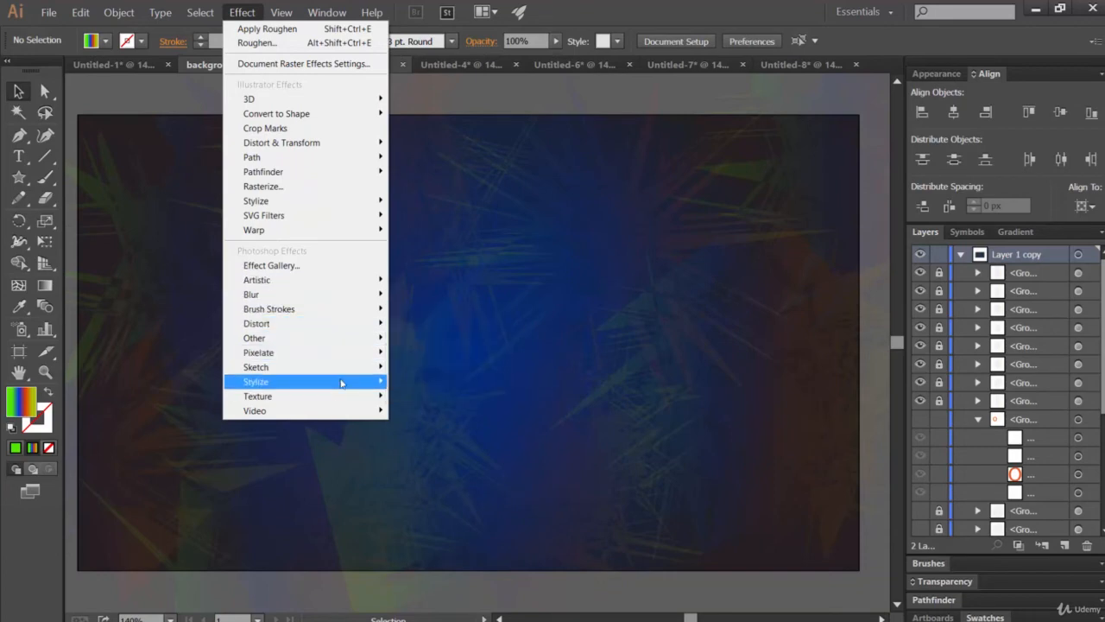
left_click(876, 200)
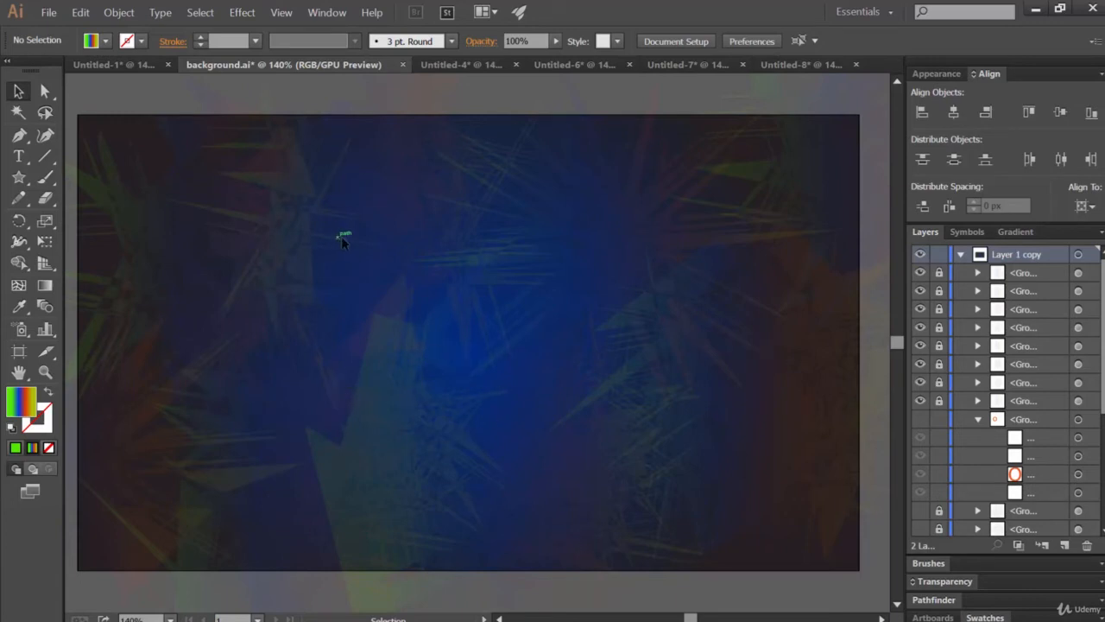
- Collapse the contents of Layer 1 copy in the layer list
left_click(961, 255)
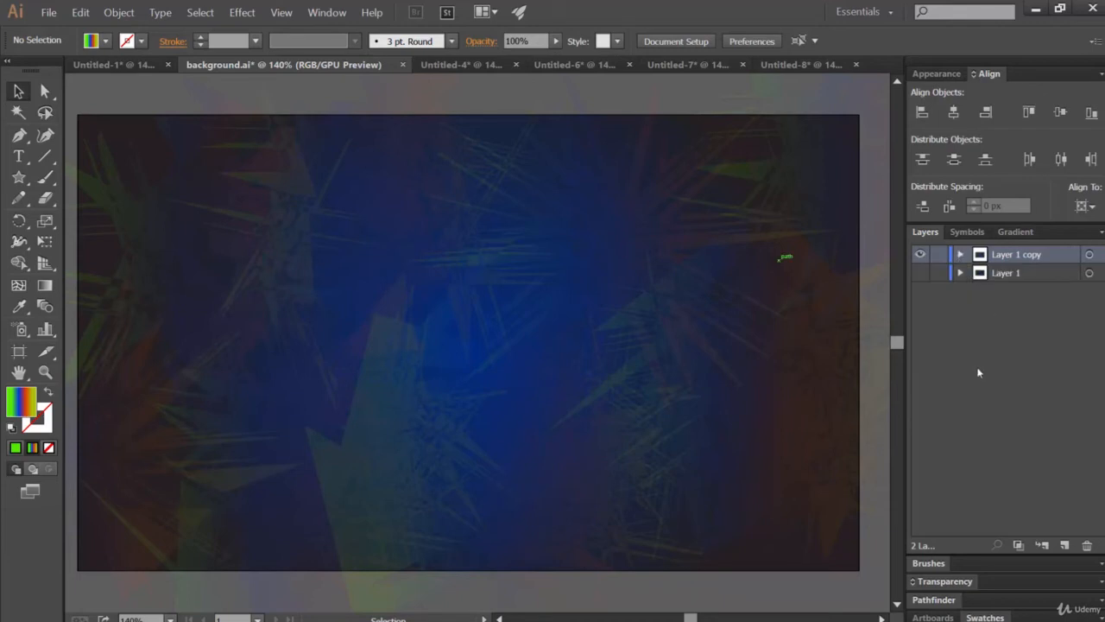